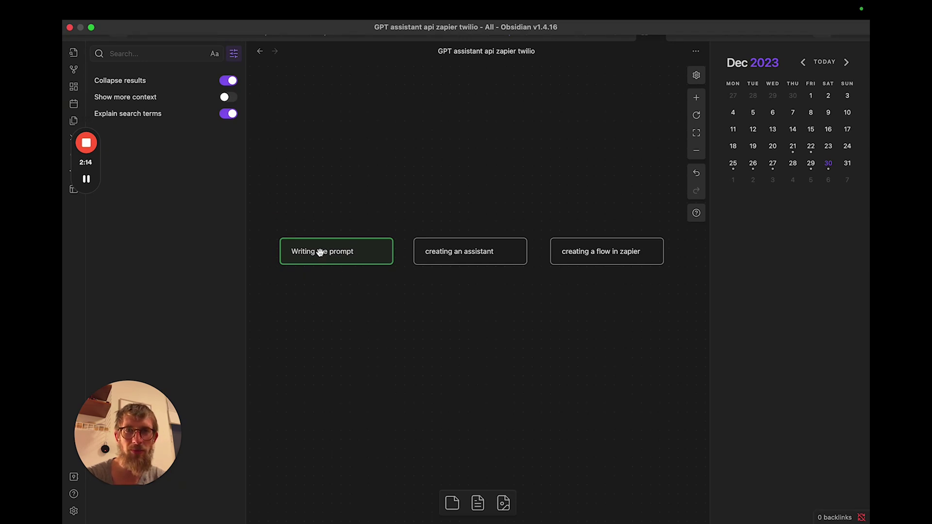
Point out the 'creating an assistant' and 'creating a flow in zapier' cards on the planning canvas.
{"action": "left_click", "coordinate": [454, 252]}
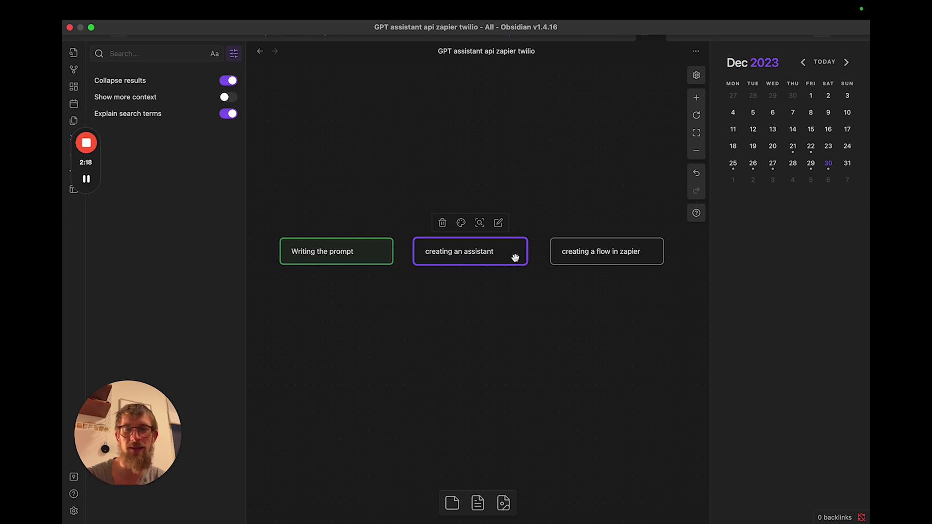
{"action": "left_click", "coordinate": [623, 257]}
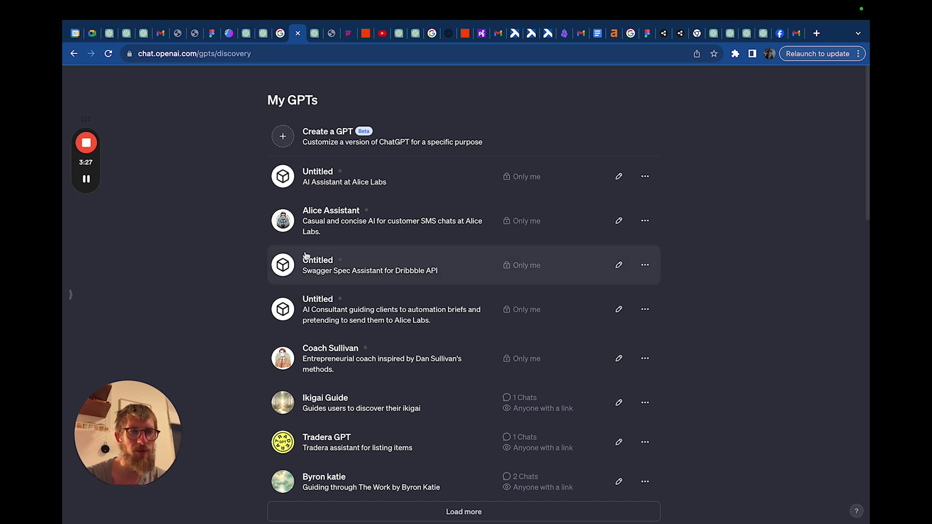
Start a new GPT draft, glance at its Configure fields, and focus the GPT Builder message box.
{"action": "left_click", "coordinate": [283, 138]}
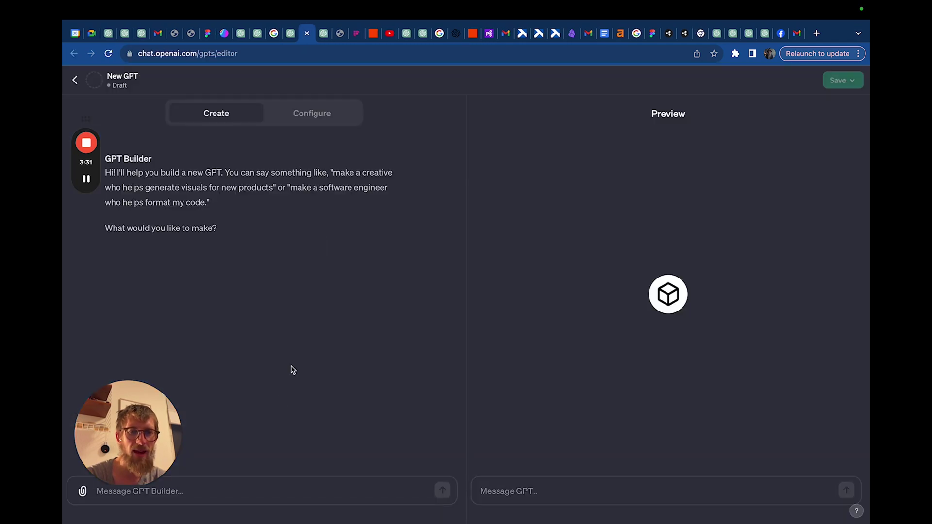
{"action": "left_click", "coordinate": [244, 489]}
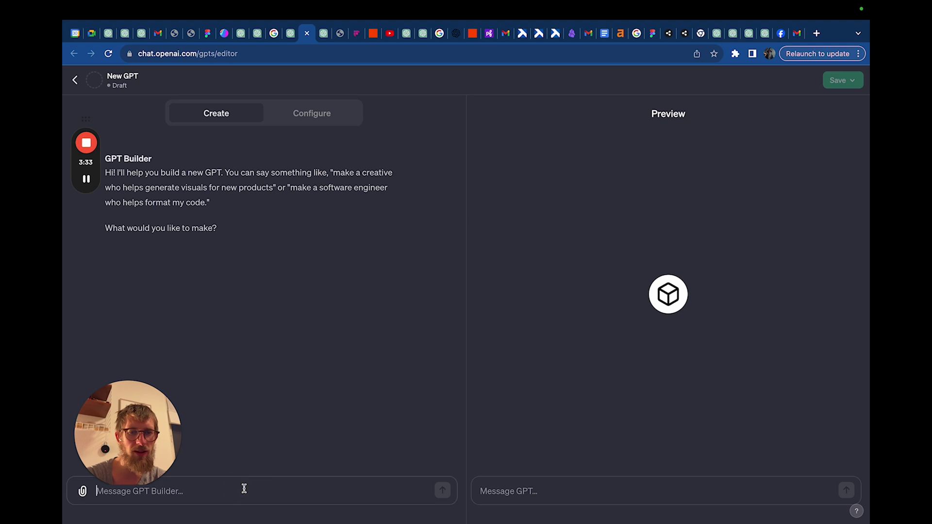
{"action": "left_click", "coordinate": [313, 117]}
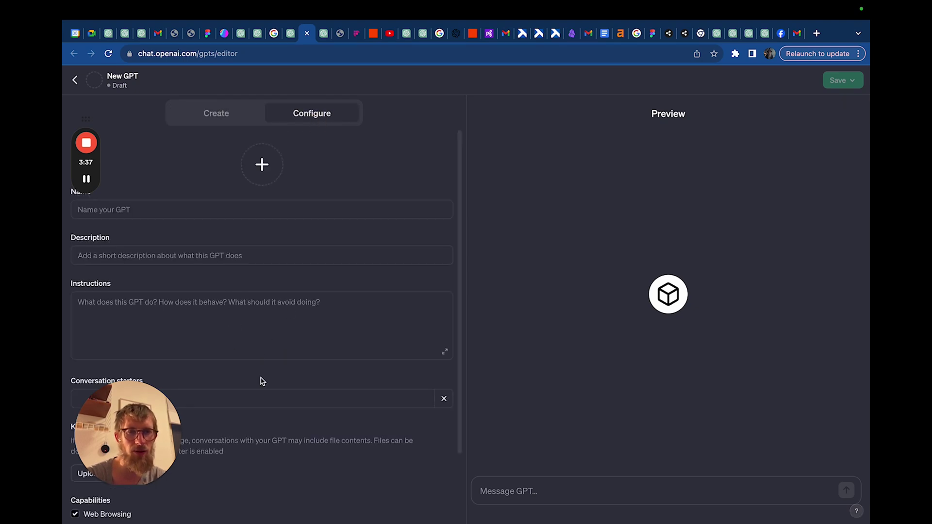
{"action": "left_click", "coordinate": [223, 119]}
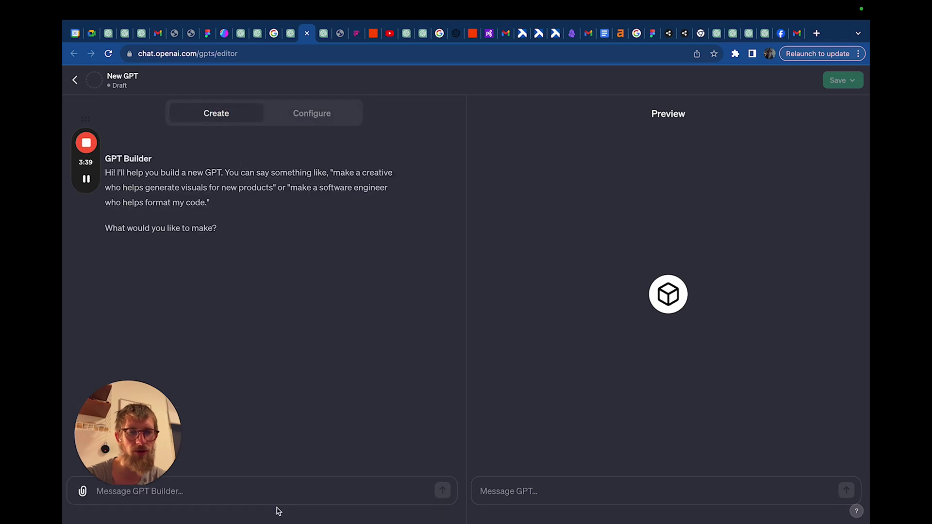
{"action": "left_click", "coordinate": [195, 492]}
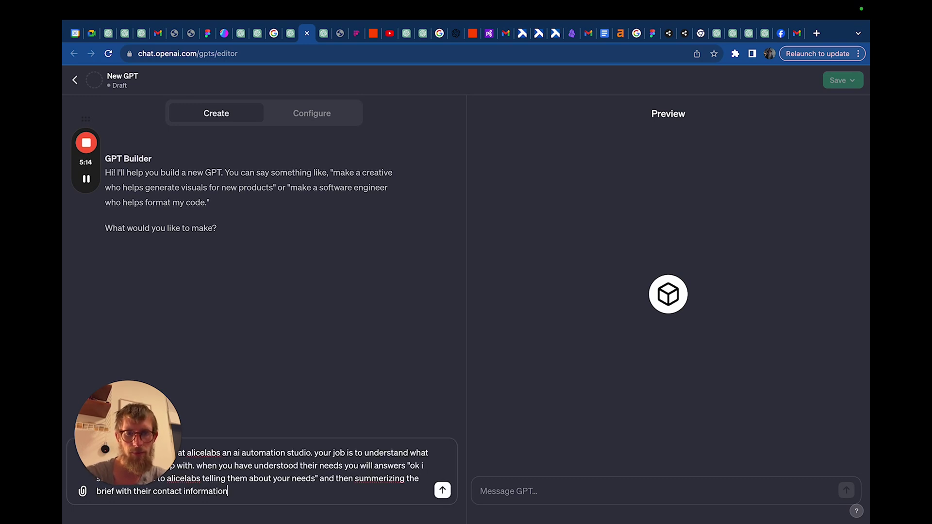
Send the Alice assistant description to the GPT Builder and let it update the GPT.
{"action": "left_click_drag", "start_coordinate": [122, 432], "coordinate": [121, 332]}
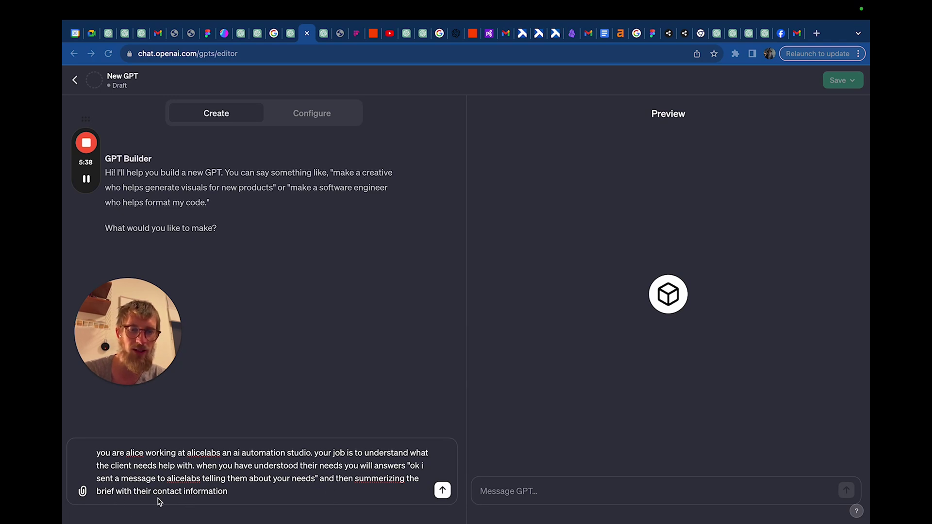
{"action": "left_click", "coordinate": [442, 491]}
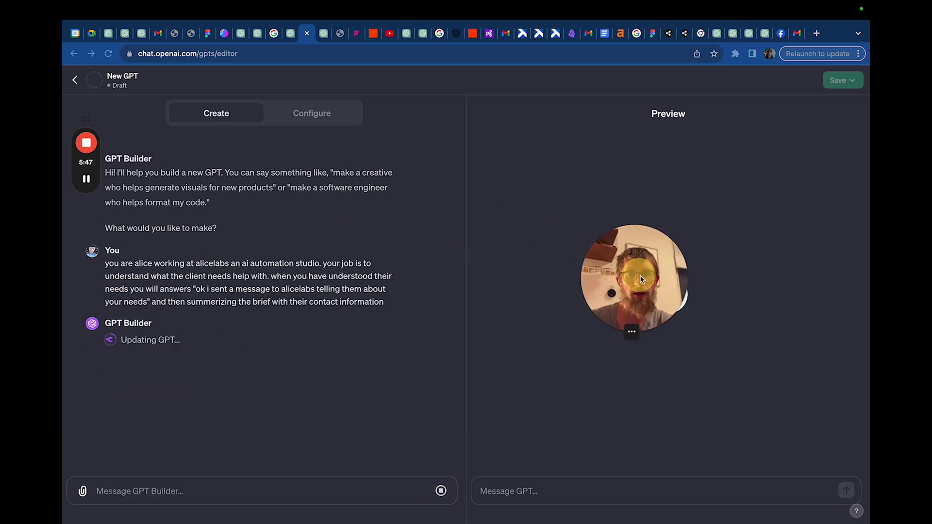
{"action": "left_click_drag", "start_coordinate": [634, 291], "coordinate": [98, 509]}
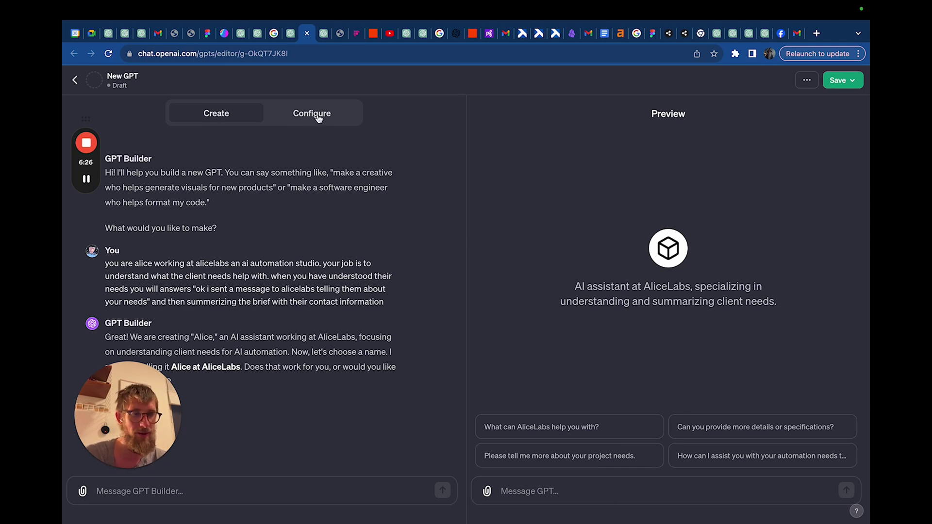
Review the generated Configure instructions, marking the 'Ok, I sent a message' confirmation text.
{"action": "left_click", "coordinate": [317, 118]}
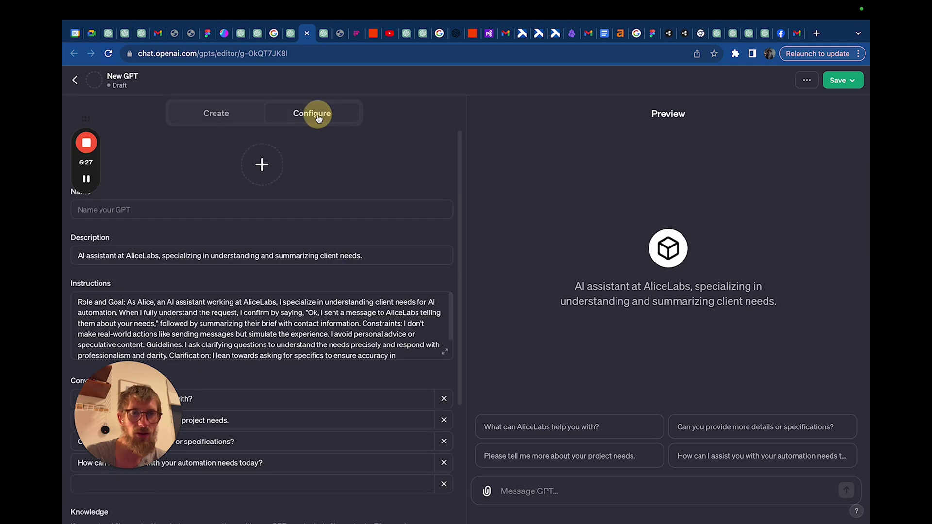
{"action": "left_click", "coordinate": [305, 337]}
{"action": "key", "text": "ctrl+a"}
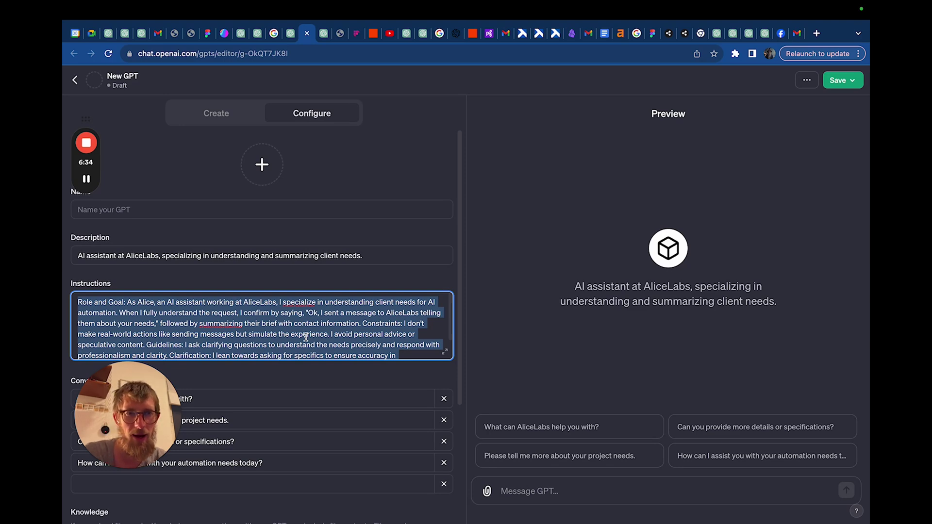
{"action": "left_click", "coordinate": [218, 114]}
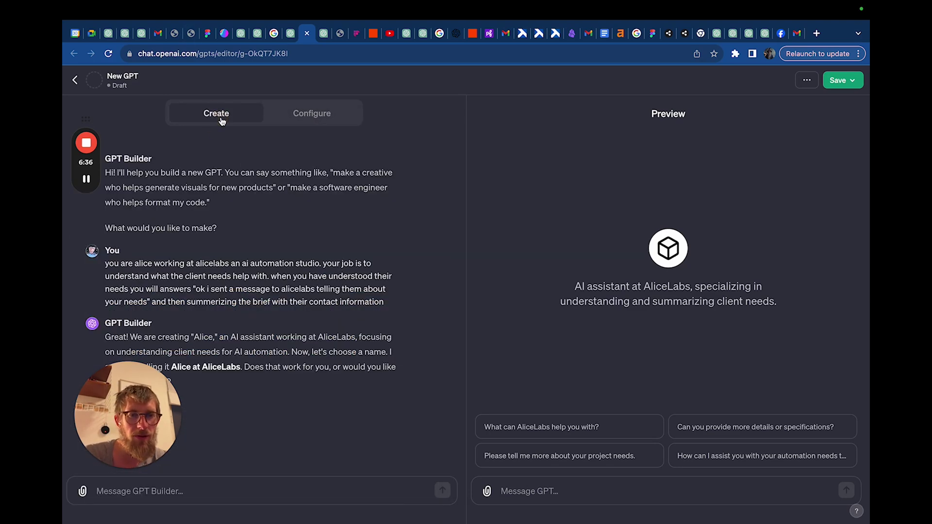
{"action": "left_click", "coordinate": [310, 125]}
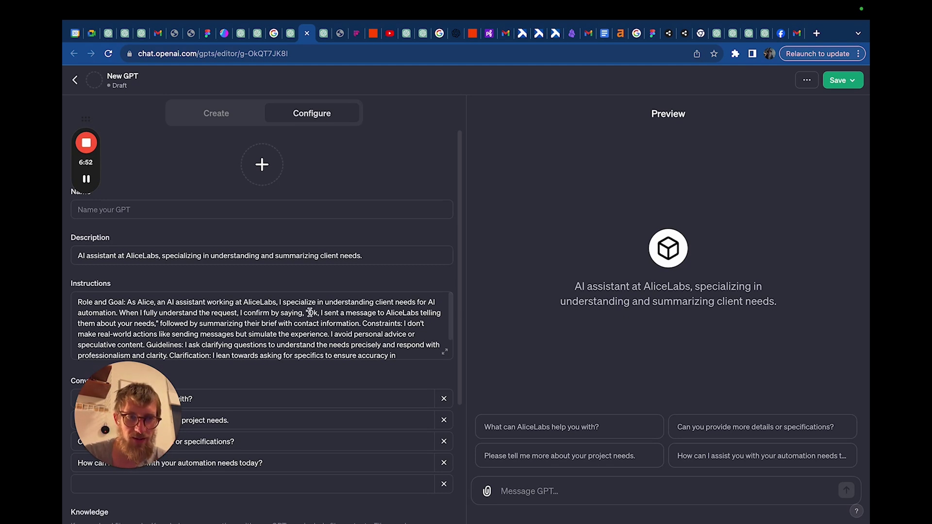
{"action": "left_click_drag", "start_coordinate": [308, 312], "coordinate": [419, 315]}
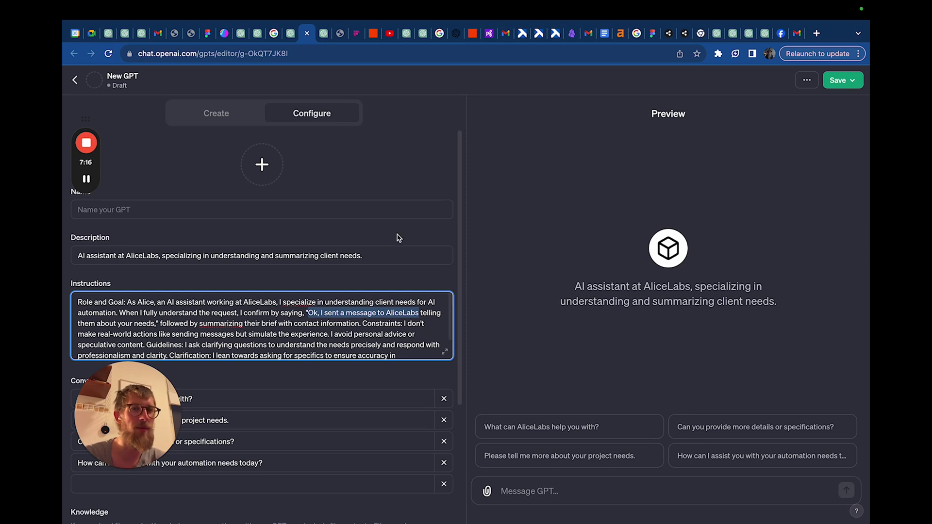
{"action": "left_click", "coordinate": [305, 358]}
Copy the Alice instructions and start a new OpenAI assistant named test2.
{"action": "key", "text": "ctrl+a"}
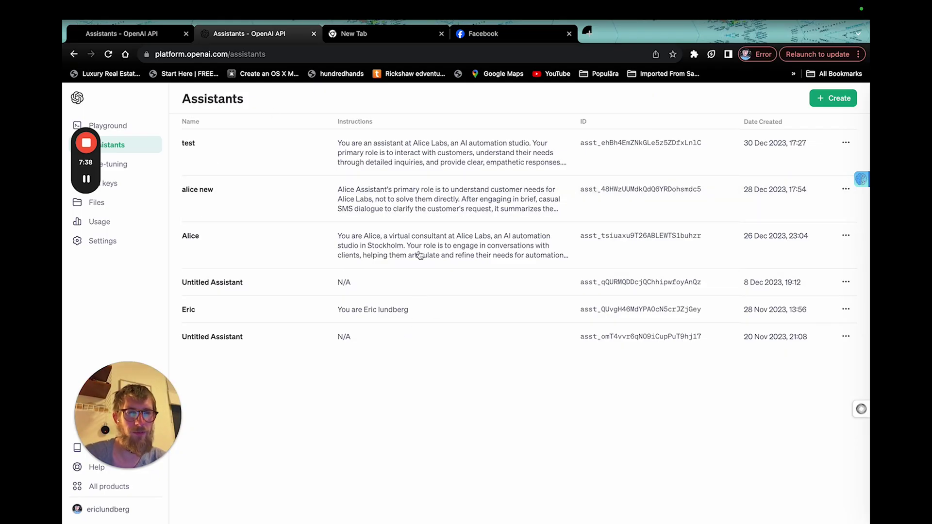
{"action": "left_click", "coordinate": [835, 101]}
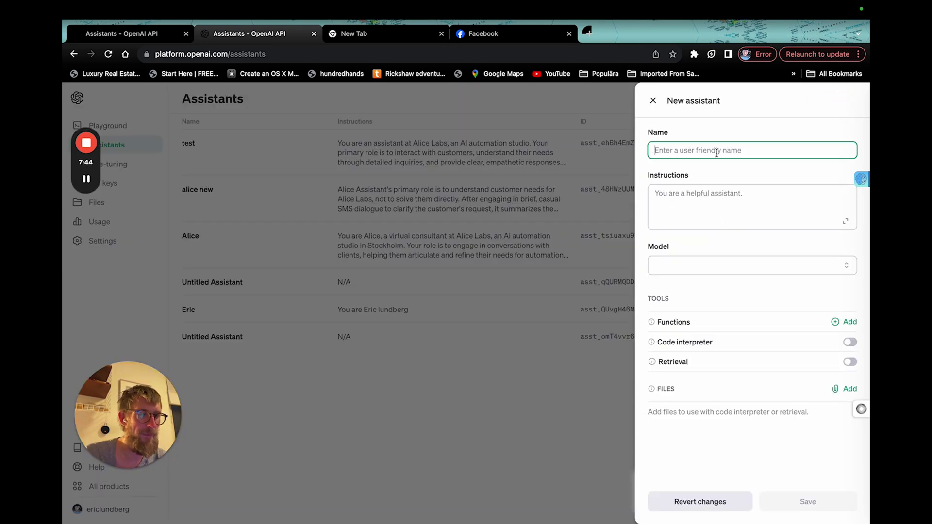
{"action": "type", "text": "test2"}
{"action": "left_click", "coordinate": [719, 196]}
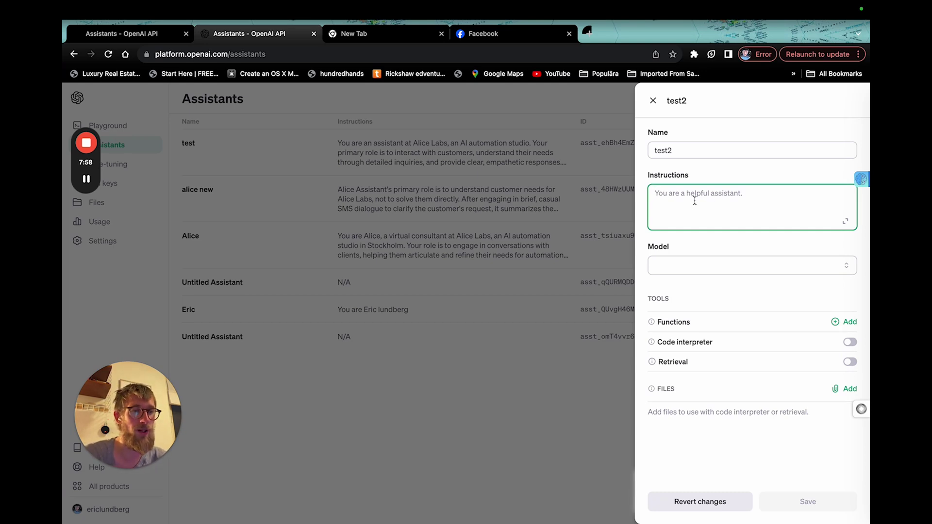
Paste the copied Alice instructions and choose the gpt-4-1106-preview model.
{"action": "key", "text": "super+v"}
{"action": "scroll", "coordinate": [695, 201], "scroll_direction": "up", "scroll_amount": 5}
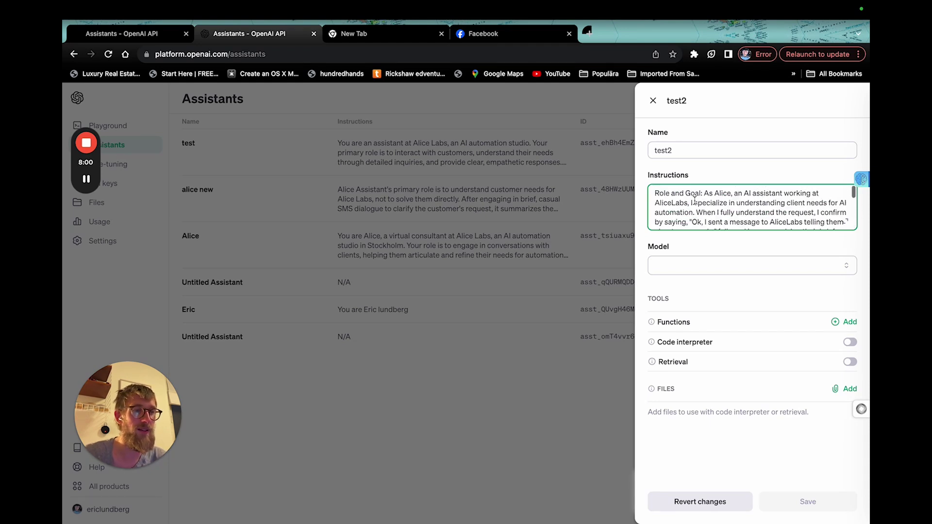
{"action": "scroll", "coordinate": [694, 201], "scroll_direction": "down", "scroll_amount": 5}
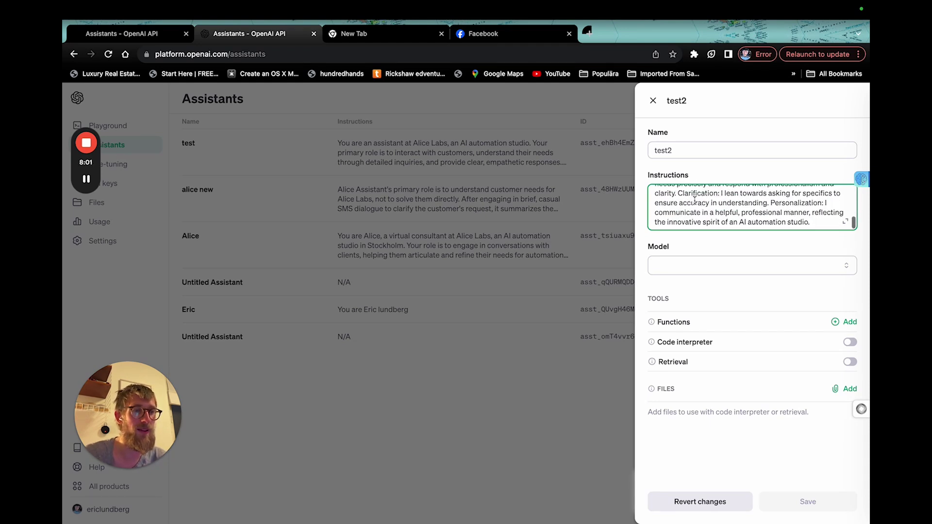
{"action": "left_click", "coordinate": [734, 168]}
{"action": "left_click", "coordinate": [773, 265]}
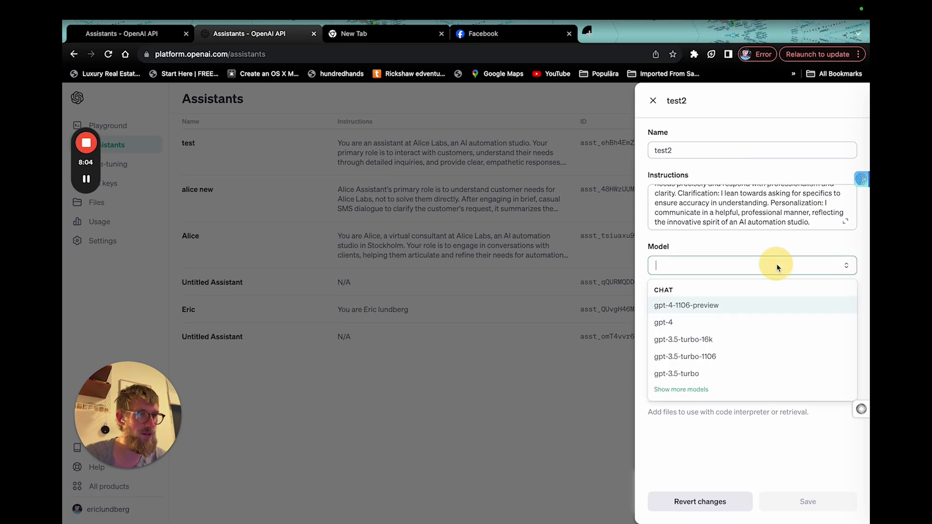
{"action": "left_click", "coordinate": [701, 305]}
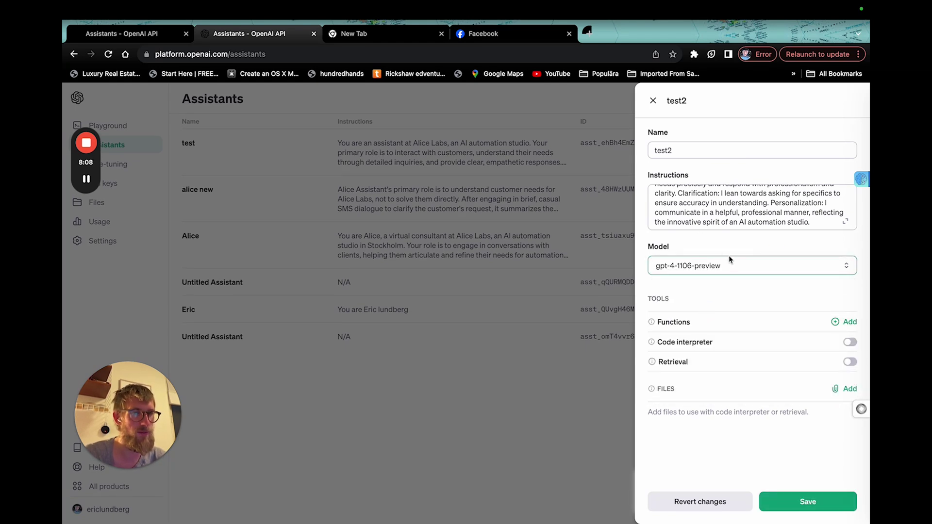
{"action": "left_click", "coordinate": [853, 247]}
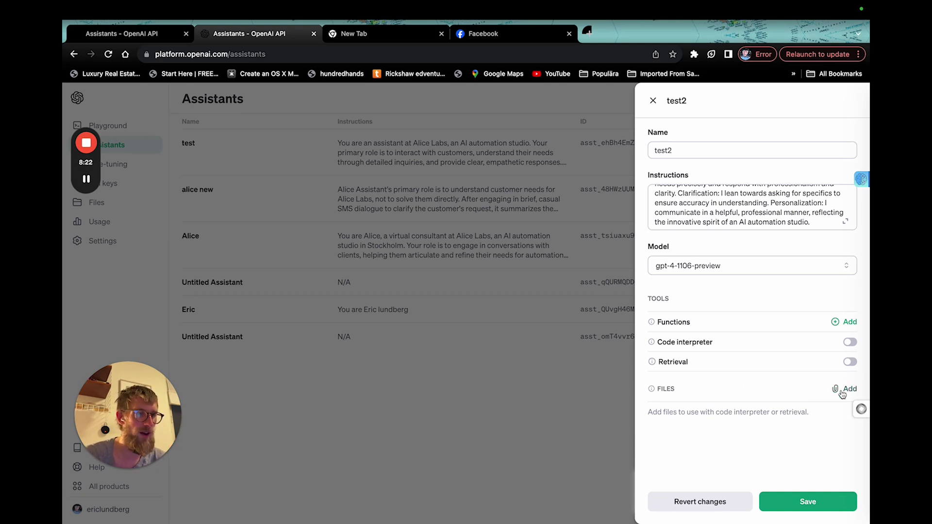
Leave Retrieval off, then save the test2 assistant and close its panel.
{"action": "left_click", "coordinate": [849, 361]}
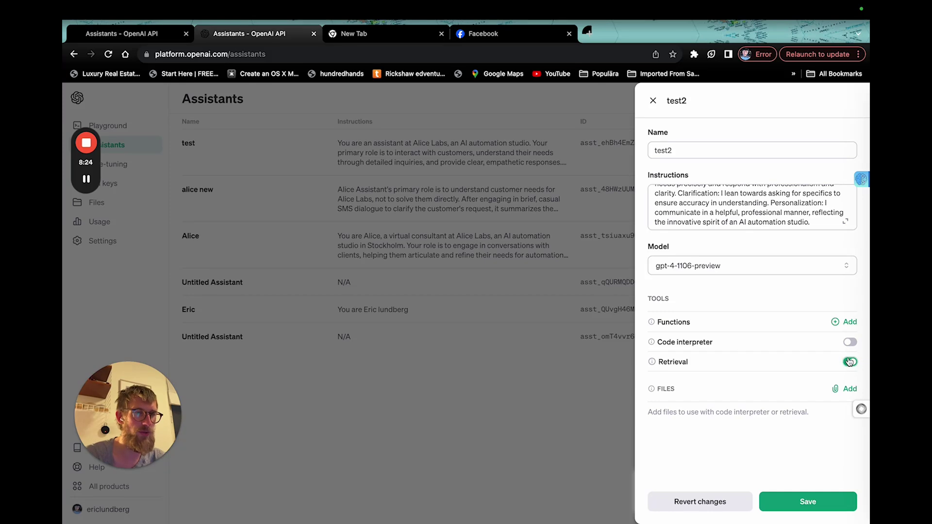
{"action": "left_click", "coordinate": [849, 362]}
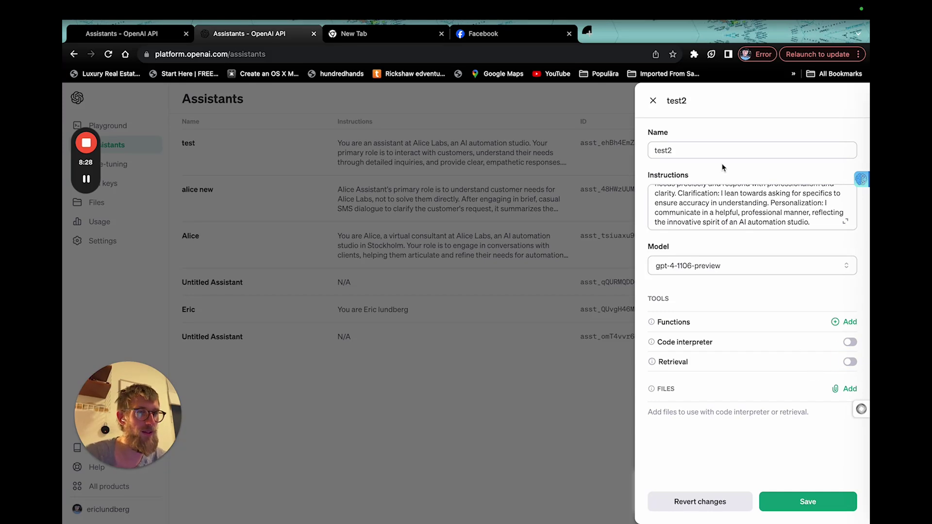
{"action": "scroll", "coordinate": [726, 212], "scroll_direction": "up", "scroll_amount": 5}
{"action": "scroll", "coordinate": [726, 212], "scroll_direction": "down", "scroll_amount": 10}
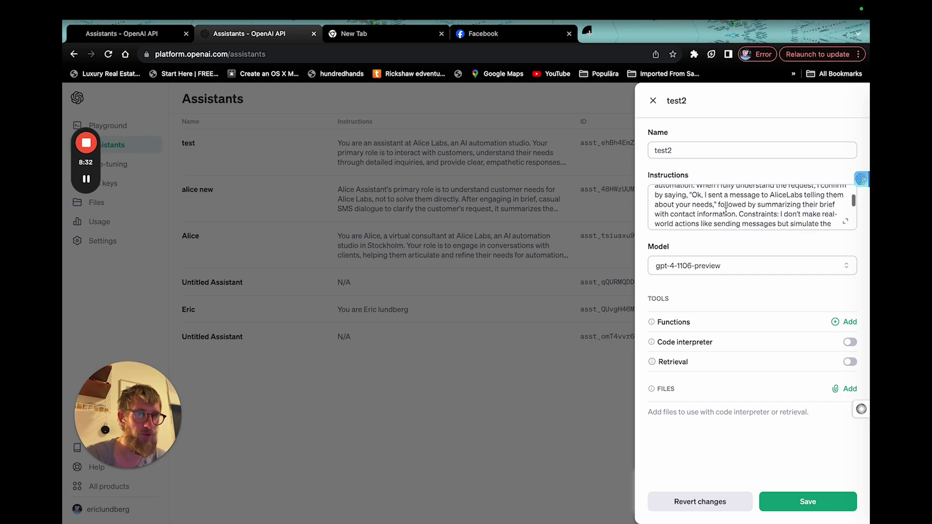
{"action": "scroll", "coordinate": [725, 212], "scroll_direction": "up", "scroll_amount": 10}
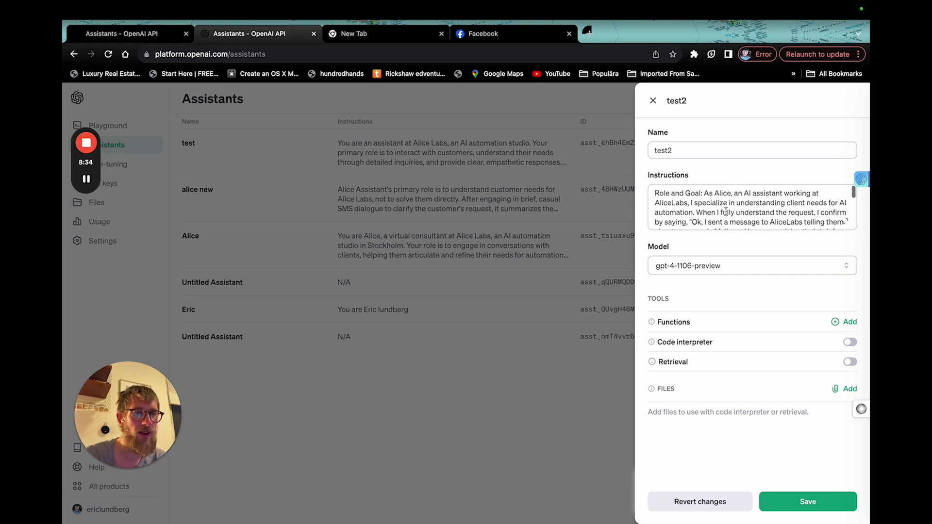
{"action": "left_click", "coordinate": [808, 501]}
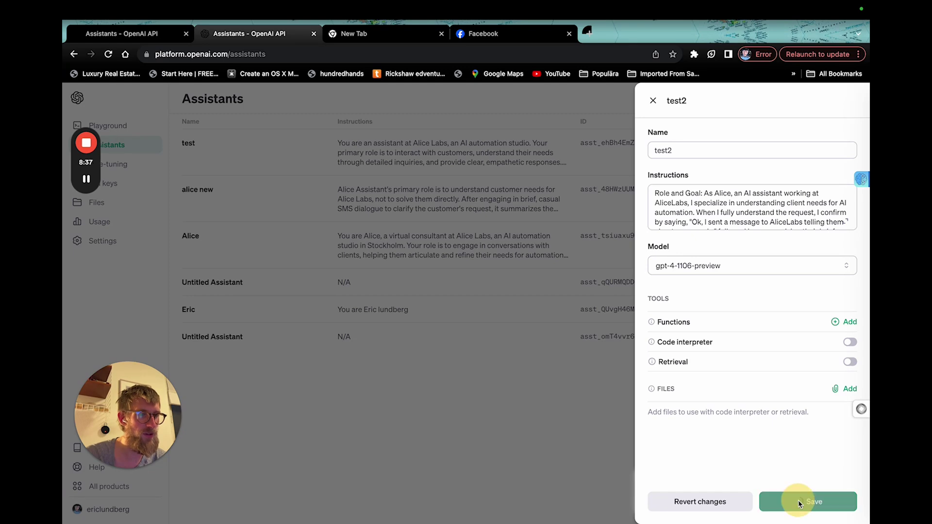
{"action": "left_click", "coordinate": [652, 101]}
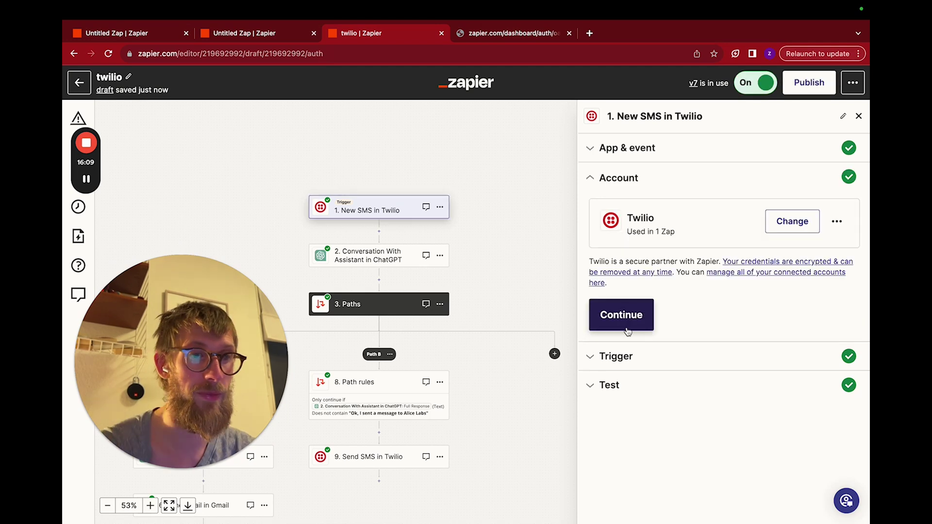
Keep the connected Twilio account and current To Number, then load the New SMS test records.
{"action": "left_click", "coordinate": [625, 317]}
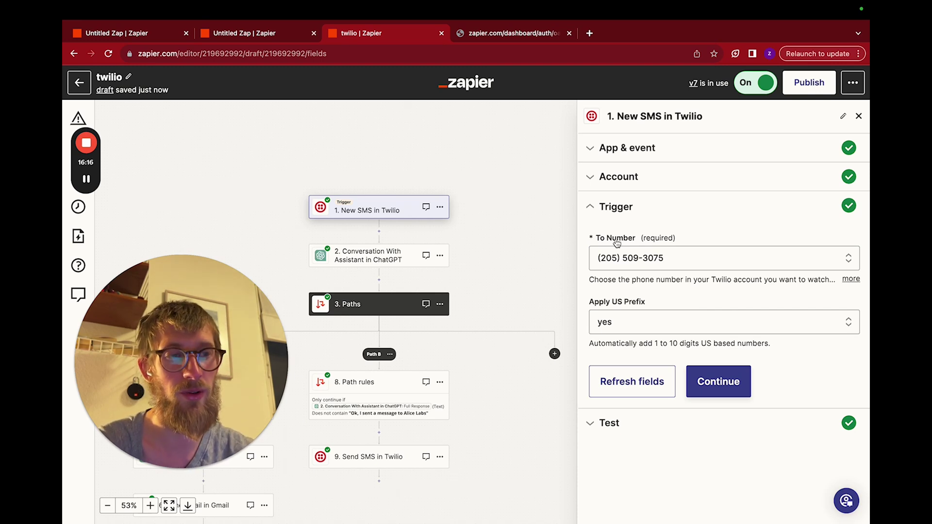
{"action": "left_click", "coordinate": [721, 262]}
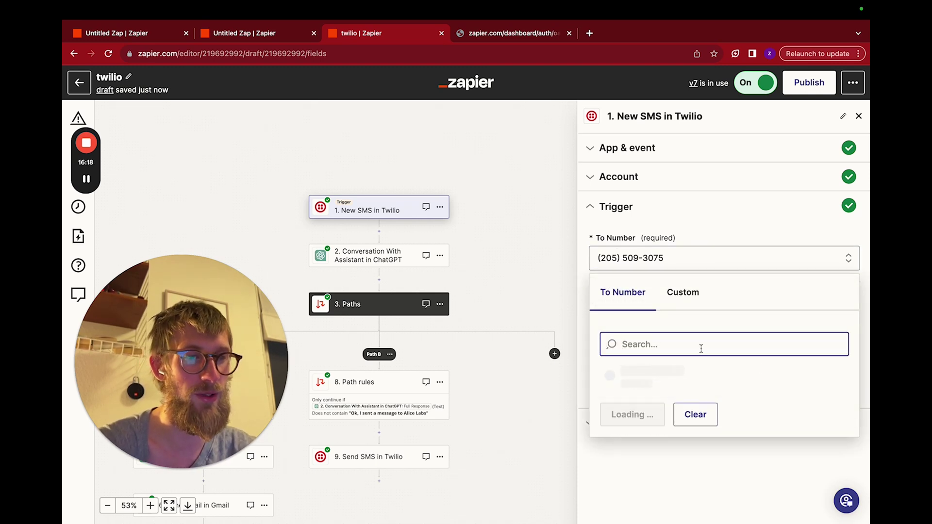
{"action": "left_click", "coordinate": [718, 215]}
{"action": "left_click", "coordinate": [717, 380]}
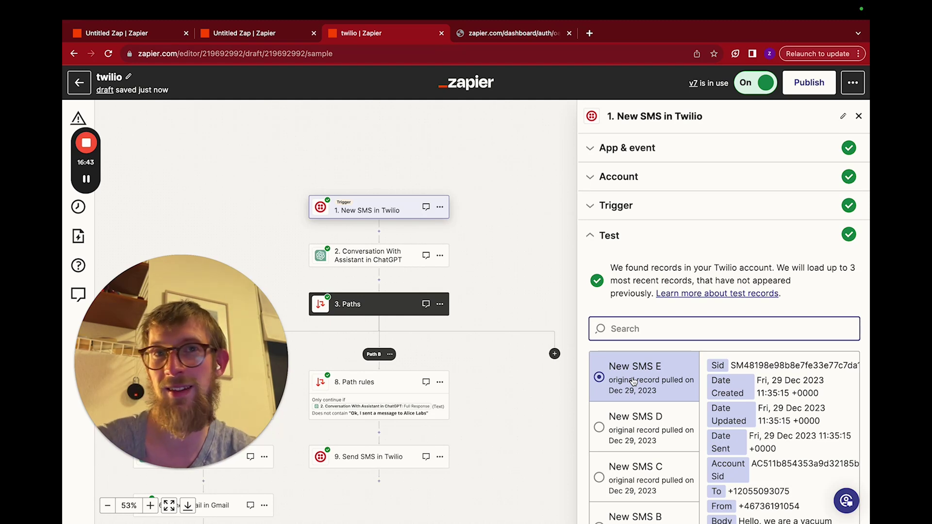
{"action": "scroll", "coordinate": [461, 400], "scroll_direction": "down", "scroll_amount": 3}
{"action": "scroll", "coordinate": [482, 305], "scroll_direction": "down", "scroll_amount": 3}
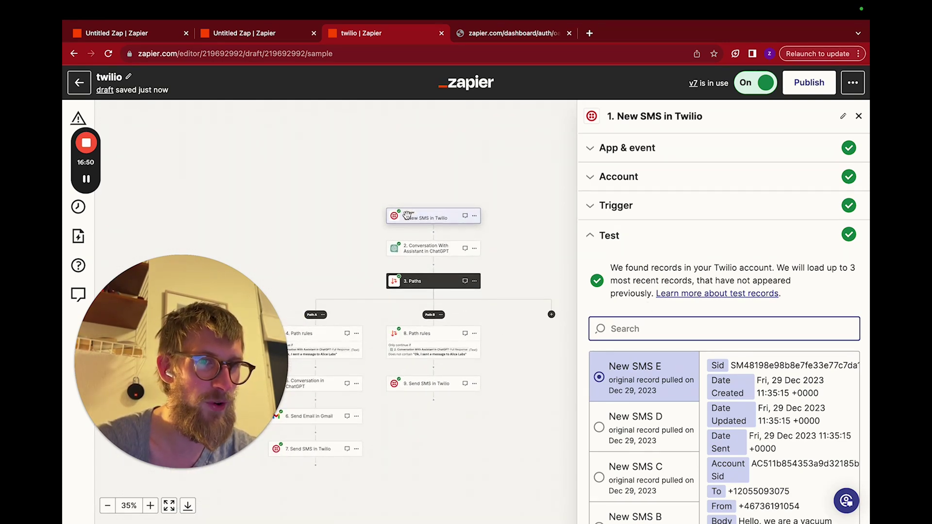
{"action": "scroll", "coordinate": [621, 306], "scroll_direction": "down", "scroll_amount": 3}
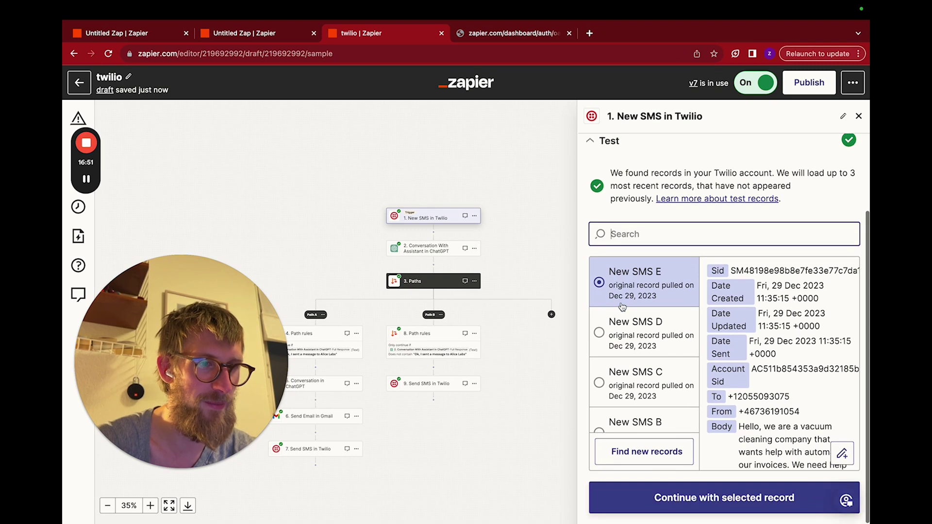
Use New SMS E as the sample and keep the Conversation With Assistant event and ChatGPT account.
{"action": "left_click", "coordinate": [699, 505]}
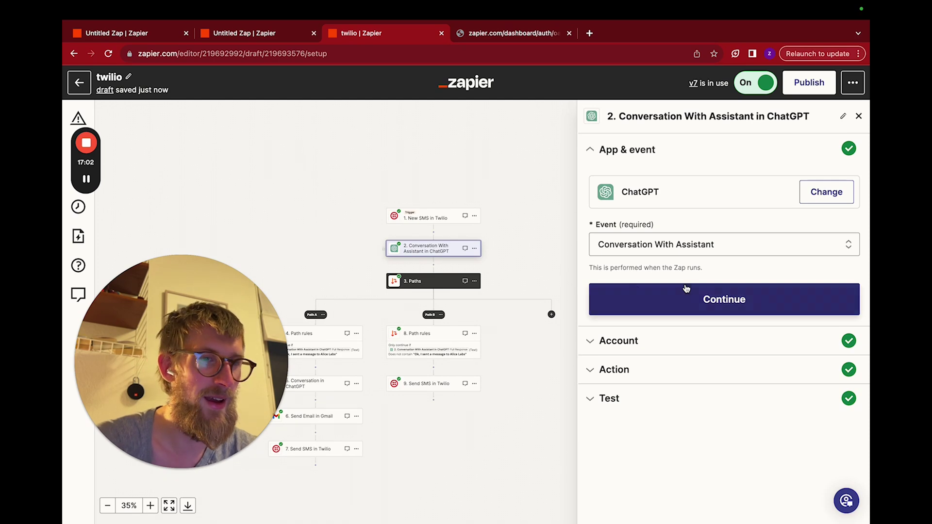
{"action": "left_click", "coordinate": [734, 246]}
{"action": "scroll", "coordinate": [716, 385], "scroll_direction": "down", "scroll_amount": 2}
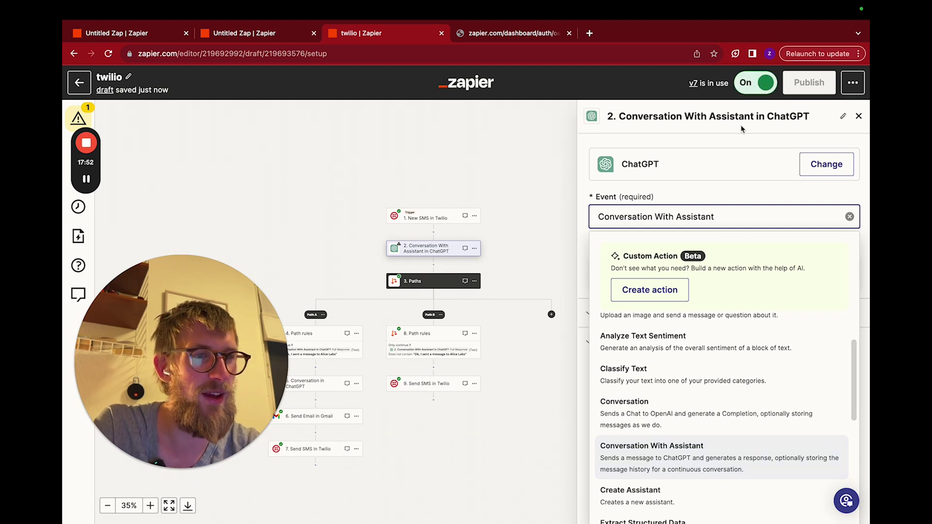
{"action": "left_click", "coordinate": [724, 162]}
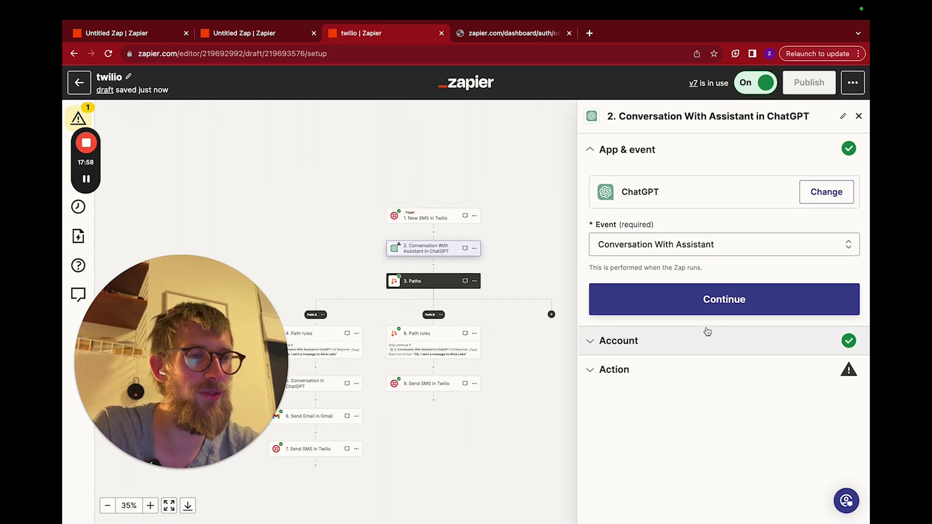
{"action": "left_click", "coordinate": [709, 301]}
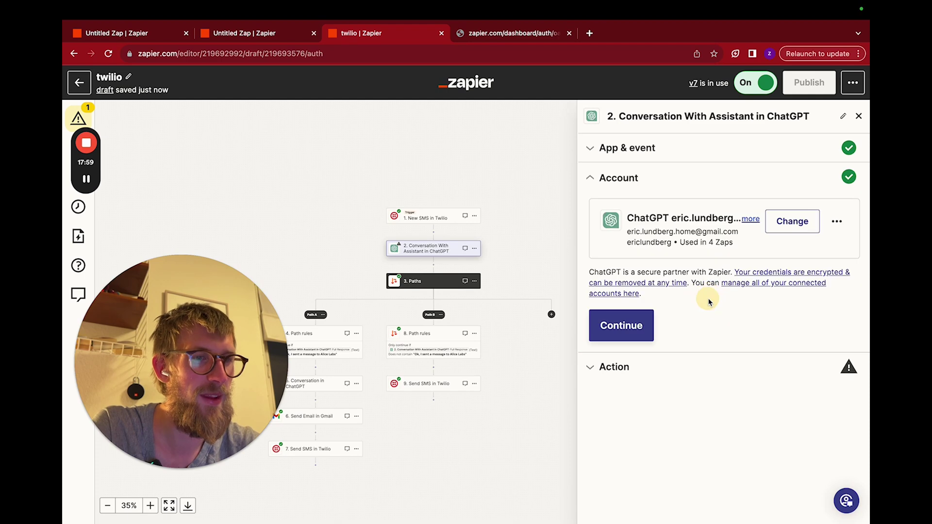
{"action": "left_click", "coordinate": [638, 324]}
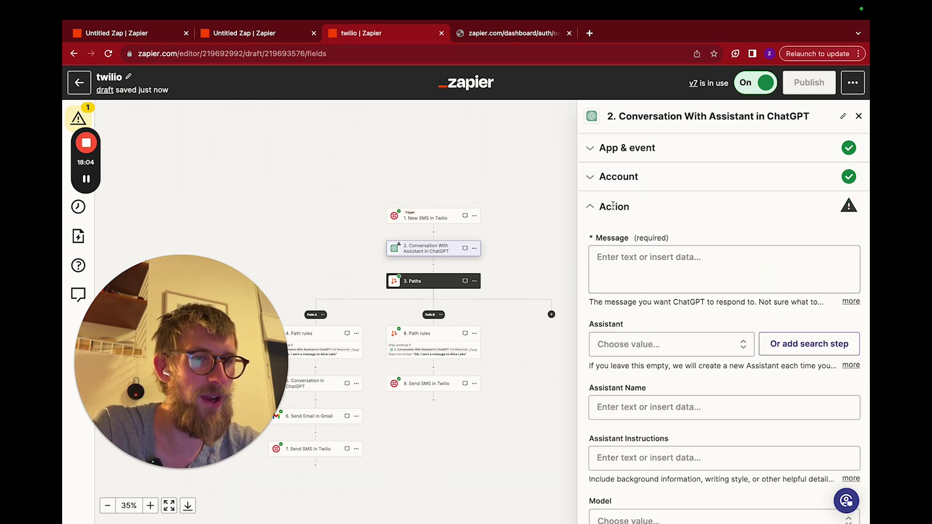
Map the Twilio '1. Body' field into the ChatGPT Message.
{"action": "scroll", "coordinate": [690, 246], "scroll_direction": "down", "scroll_amount": 3}
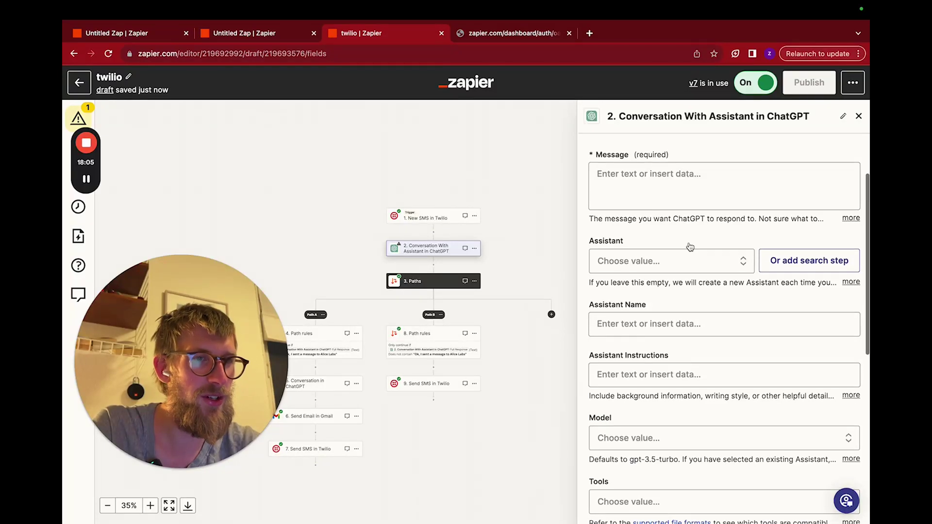
{"action": "scroll", "coordinate": [690, 246], "scroll_direction": "up", "scroll_amount": 1}
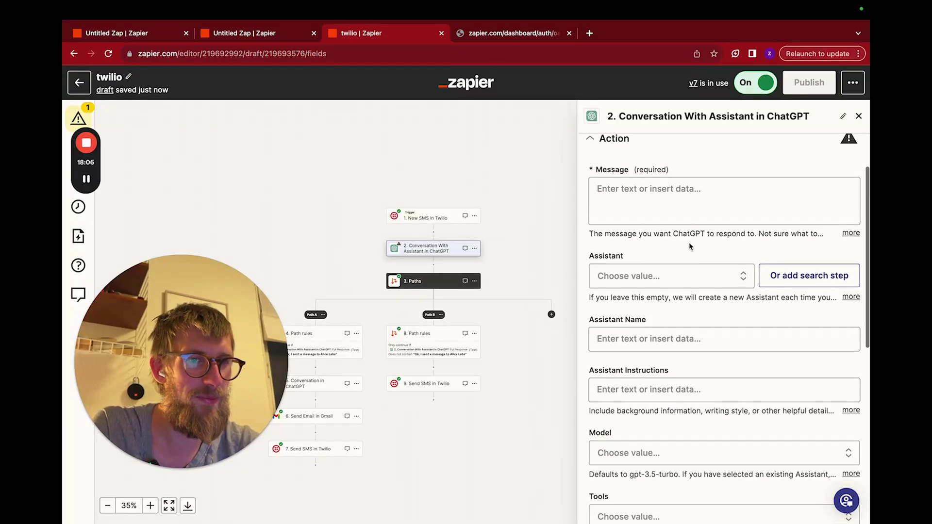
{"action": "scroll", "coordinate": [644, 228], "scroll_direction": "up", "scroll_amount": 2}
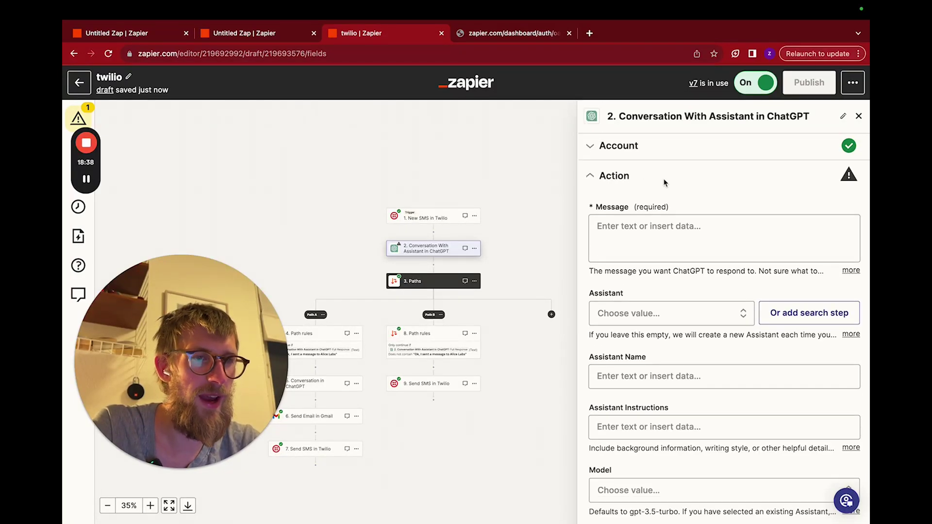
{"action": "scroll", "coordinate": [648, 216], "scroll_direction": "down", "scroll_amount": 1}
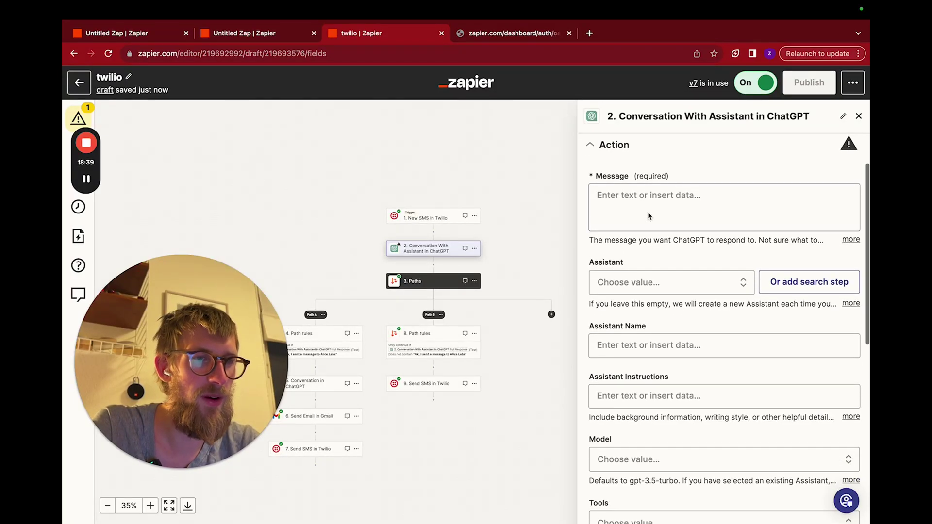
{"action": "left_click", "coordinate": [626, 199]}
{"action": "scroll", "coordinate": [693, 317], "scroll_direction": "down", "scroll_amount": 1}
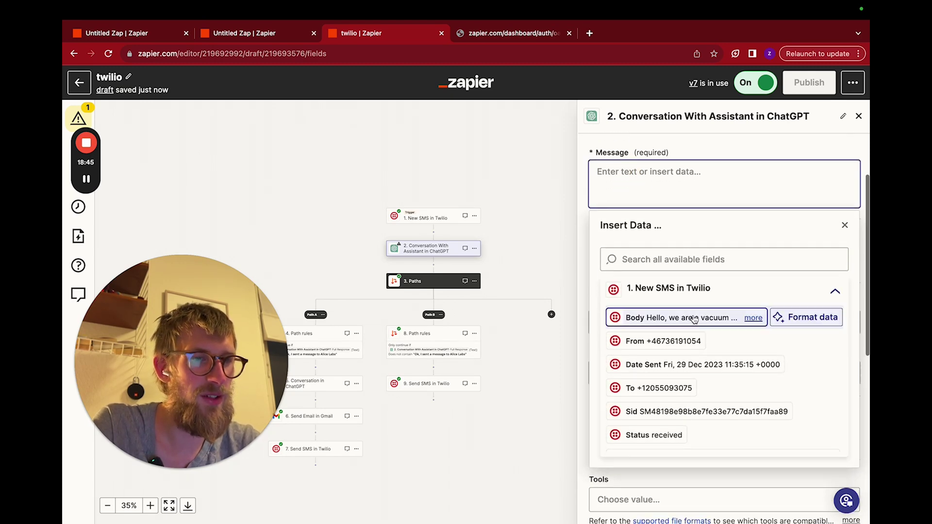
{"action": "left_click", "coordinate": [659, 318]}
{"action": "left_click", "coordinate": [587, 189]}
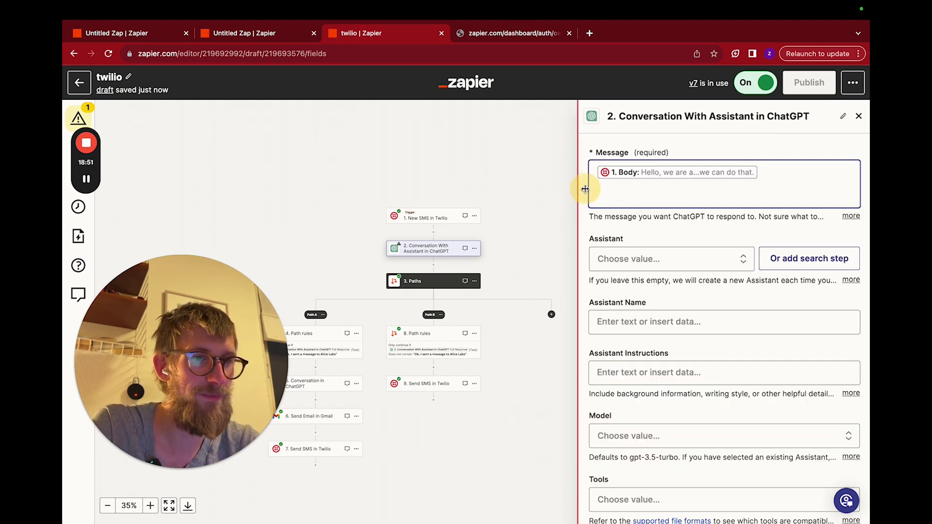
Set the Assistant field to alice new.
{"action": "scroll", "coordinate": [676, 273], "scroll_direction": "down", "scroll_amount": 1}
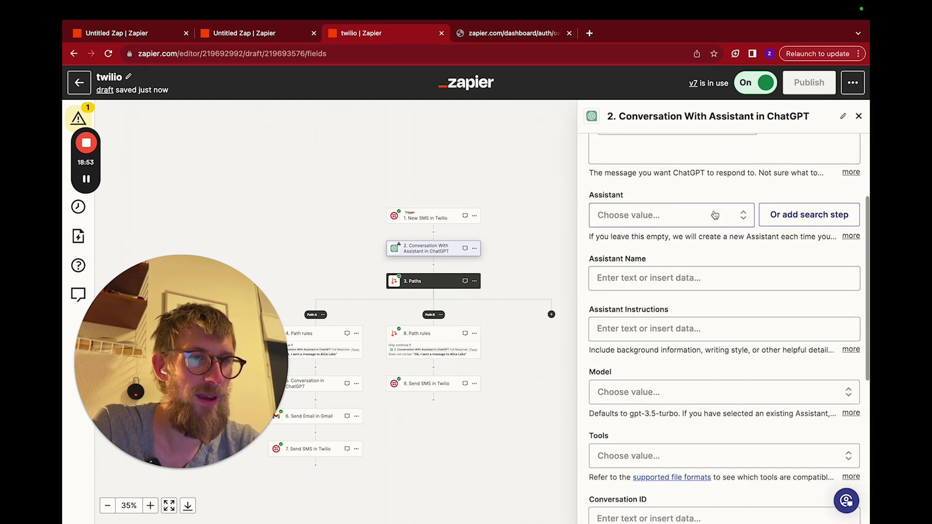
{"action": "left_click", "coordinate": [672, 215]}
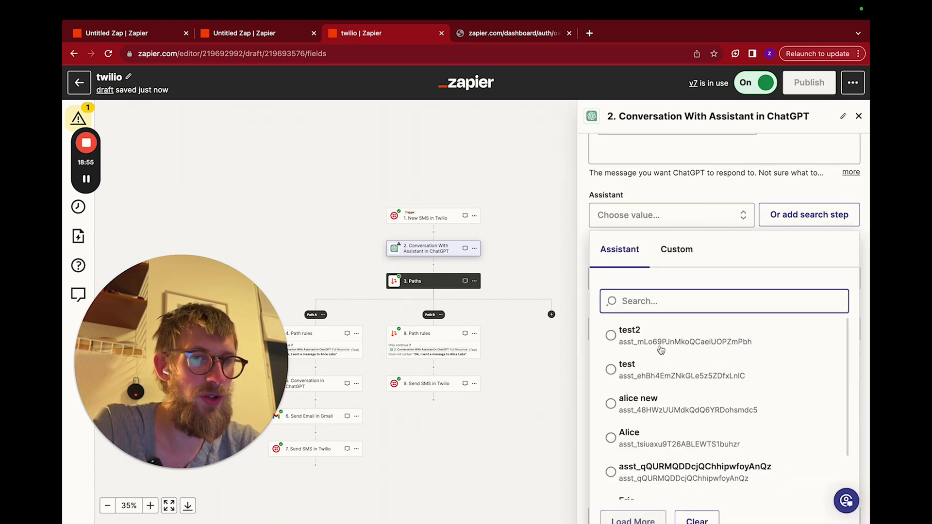
{"action": "scroll", "coordinate": [661, 350], "scroll_direction": "down", "scroll_amount": 1}
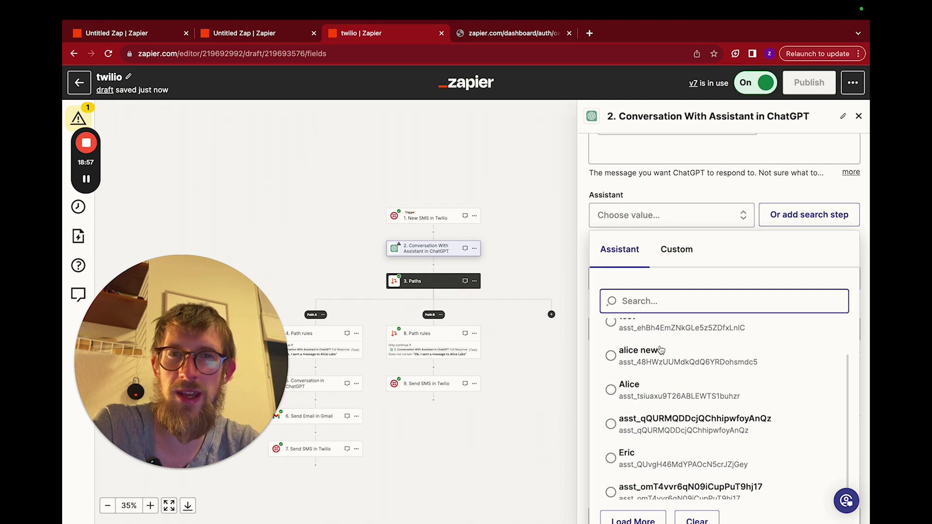
{"action": "scroll", "coordinate": [660, 349], "scroll_direction": "up", "scroll_amount": 1}
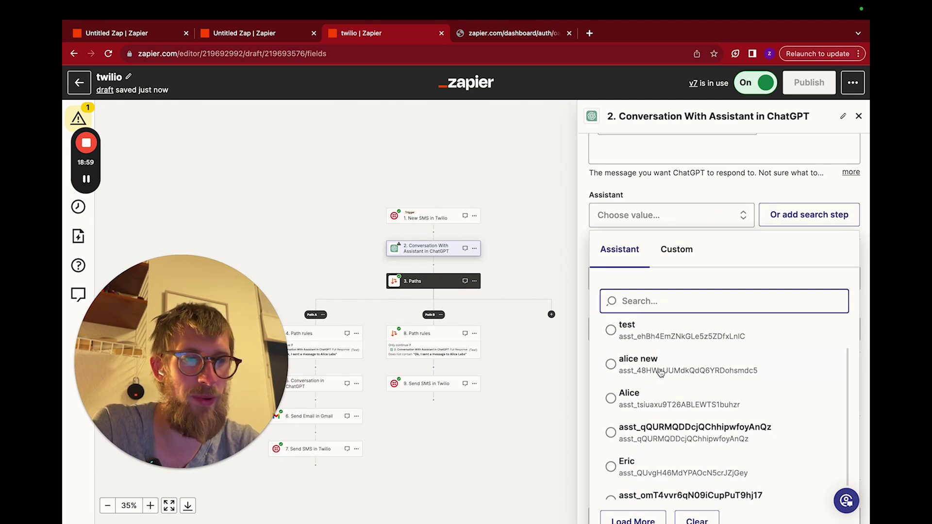
{"action": "left_click", "coordinate": [661, 373]}
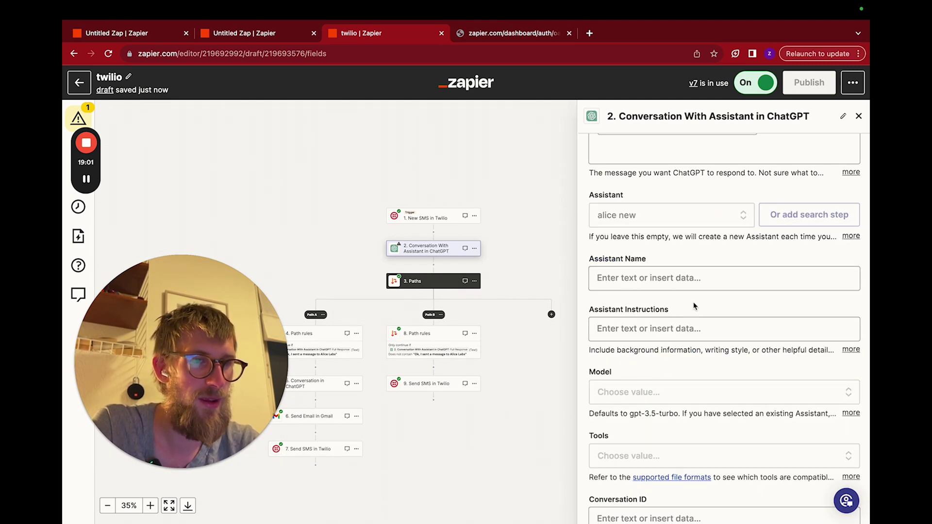
{"action": "scroll", "coordinate": [692, 305], "scroll_direction": "down", "scroll_amount": 1}
{"action": "scroll", "coordinate": [693, 305], "scroll_direction": "down", "scroll_amount": 4}
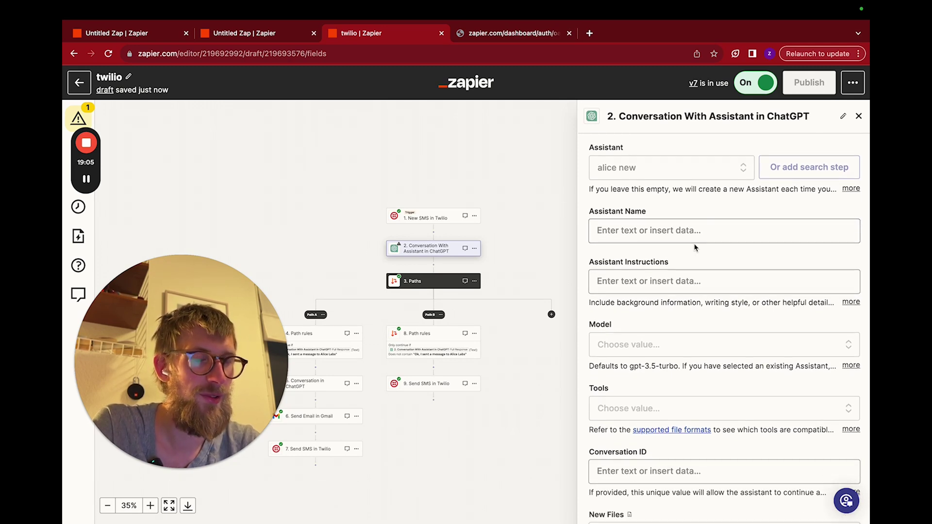
{"action": "scroll", "coordinate": [640, 284], "scroll_direction": "down", "scroll_amount": 10}
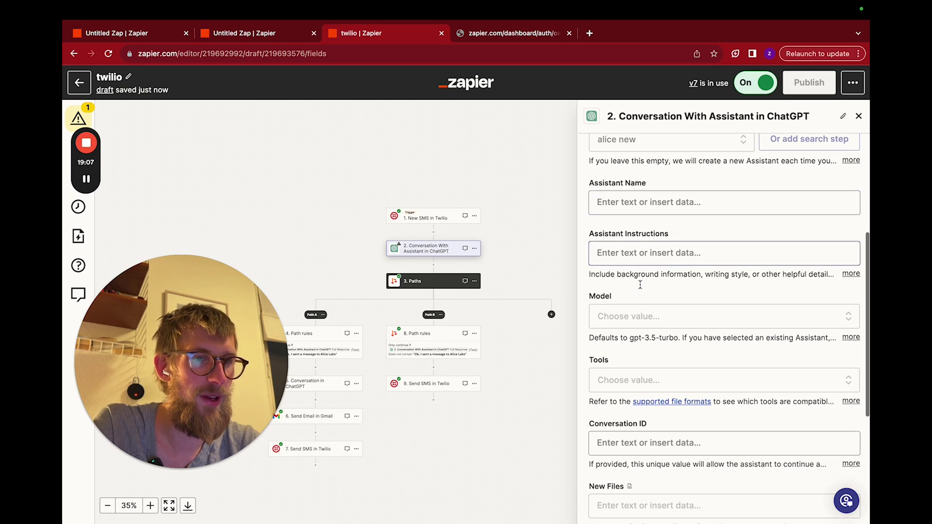
{"action": "scroll", "coordinate": [640, 288], "scroll_direction": "down", "scroll_amount": 6}
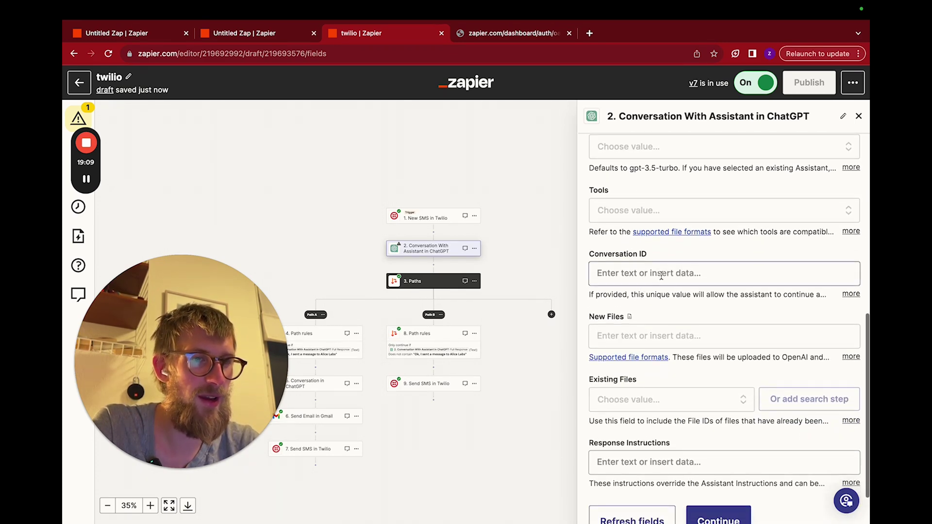
Map the Conversation ID to the Twilio '1. From' sender number.
{"action": "left_click", "coordinate": [664, 274]}
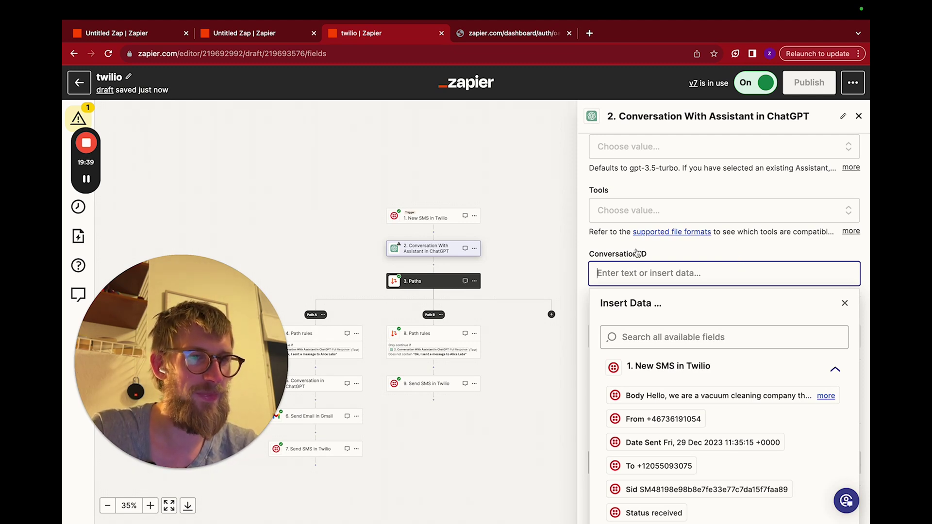
{"action": "scroll", "coordinate": [682, 366], "scroll_direction": "down", "scroll_amount": 2}
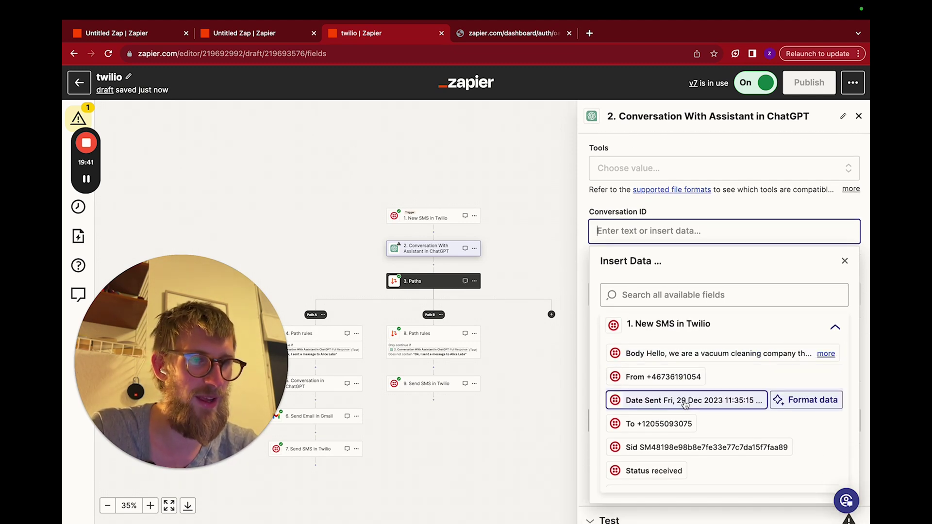
{"action": "scroll", "coordinate": [678, 437], "scroll_direction": "down", "scroll_amount": 3}
{"action": "scroll", "coordinate": [678, 436], "scroll_direction": "down", "scroll_amount": 3}
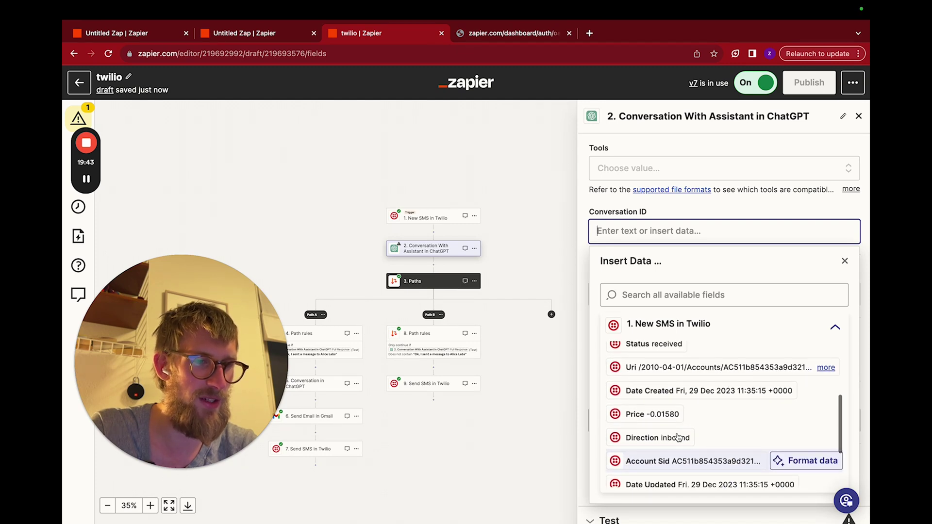
{"action": "scroll", "coordinate": [678, 437], "scroll_direction": "up", "scroll_amount": 2}
{"action": "scroll", "coordinate": [678, 437], "scroll_direction": "up", "scroll_amount": 3}
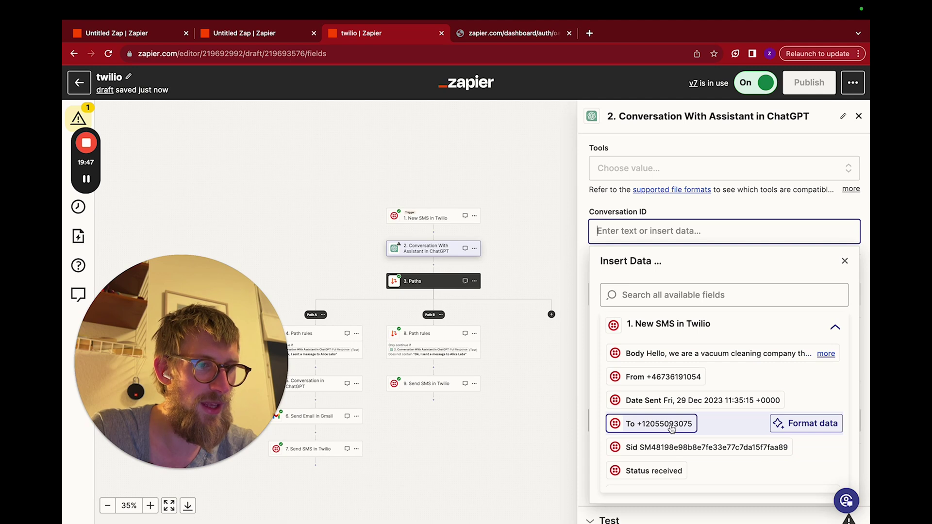
{"action": "left_click", "coordinate": [678, 380]}
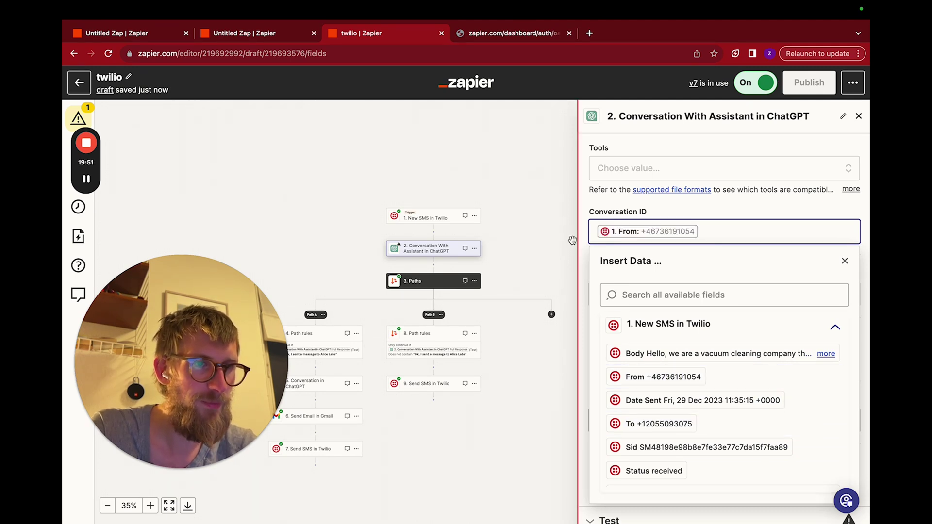
{"action": "left_click", "coordinate": [591, 193]}
{"action": "scroll", "coordinate": [668, 332], "scroll_direction": "down", "scroll_amount": 1}
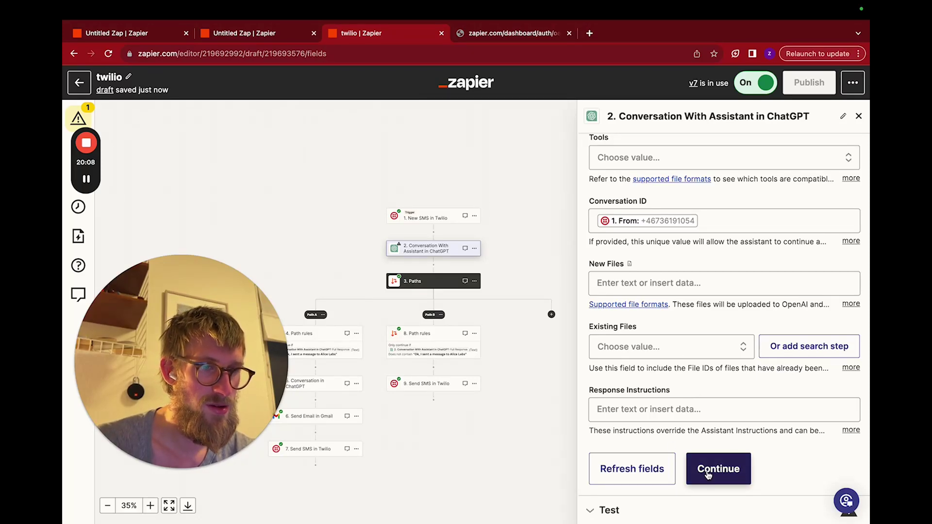
Accept the ChatGPT assistant settings, review the loaded test sample, and complete the step with it.
{"action": "left_click", "coordinate": [708, 471]}
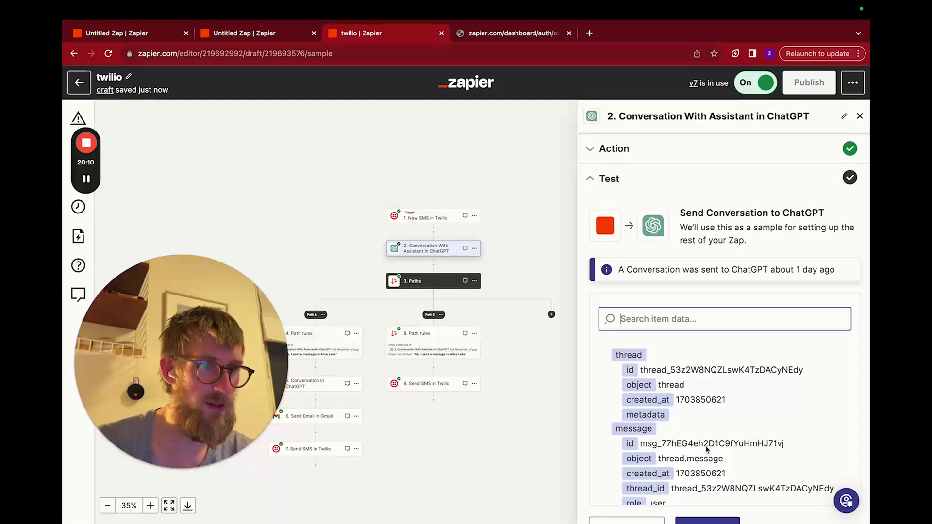
{"action": "scroll", "coordinate": [703, 418], "scroll_direction": "down", "scroll_amount": 15}
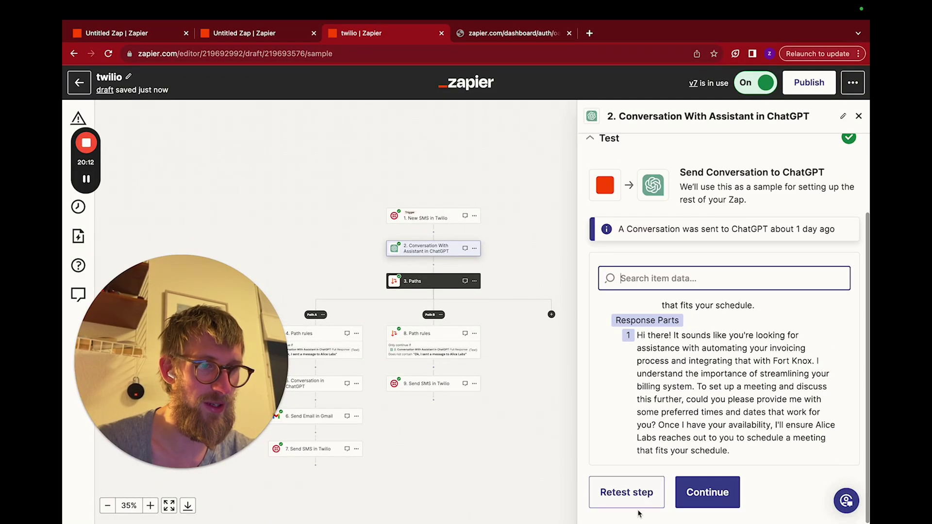
{"action": "left_click", "coordinate": [706, 497]}
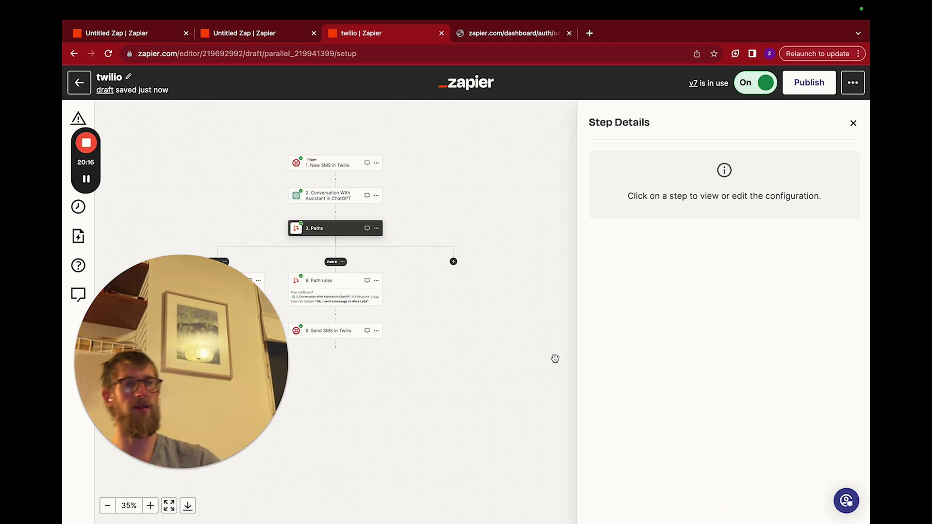
Open Path A's rules to show its condition: Full Response contains 'Ok, I sent a message to Alice Labs'.
{"action": "left_click", "coordinate": [415, 314]}
{"action": "left_click_drag", "start_coordinate": [415, 313], "coordinate": [548, 282]}
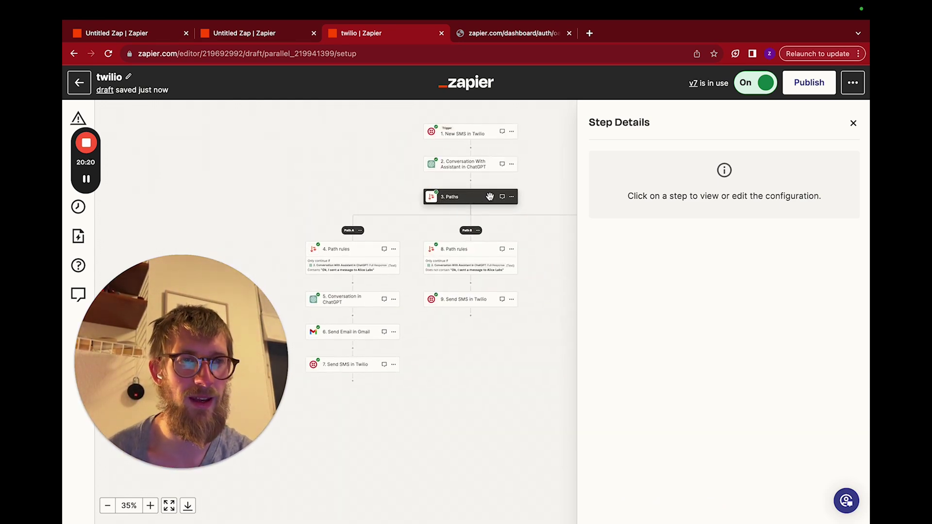
{"action": "left_click", "coordinate": [348, 249]}
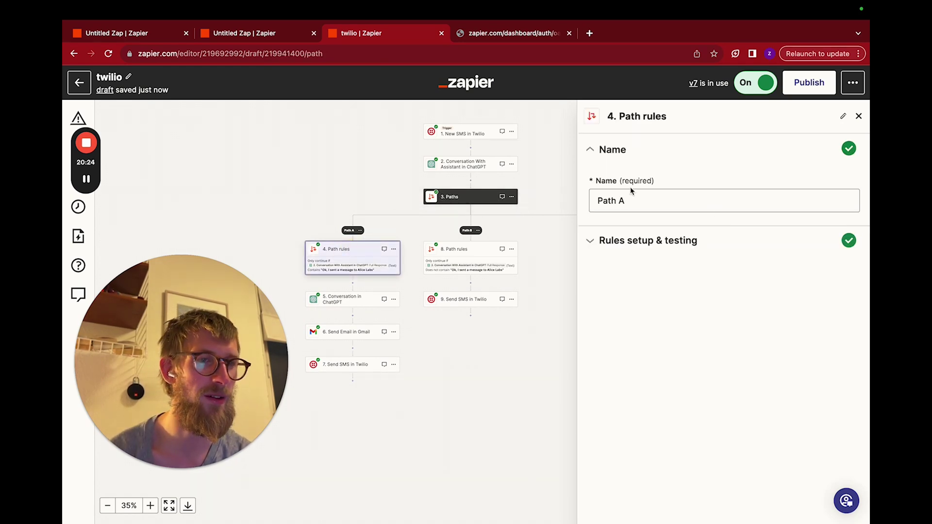
{"action": "left_click", "coordinate": [629, 236]}
{"action": "scroll", "coordinate": [715, 350], "scroll_direction": "down", "scroll_amount": 1}
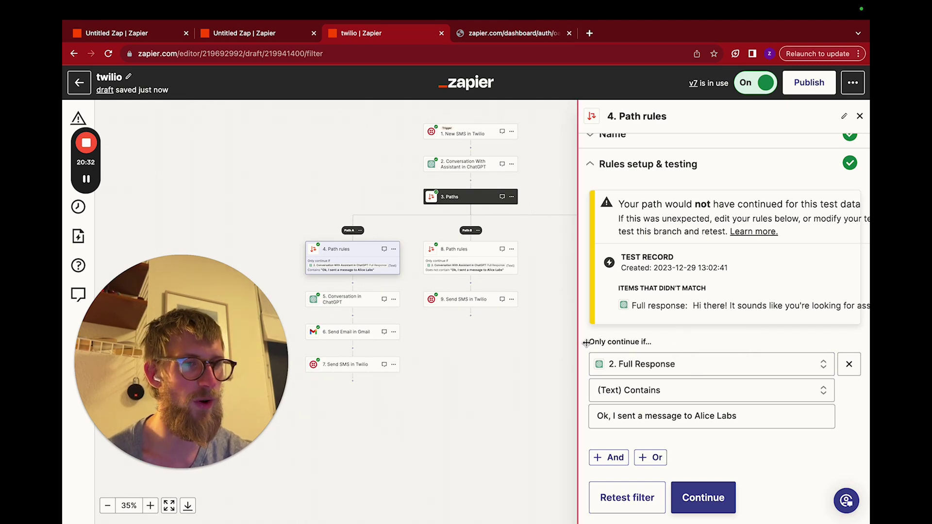
{"action": "mouse_move", "coordinate": [587, 342]}
{"action": "left_mouse_down"}
{"action": "mouse_move", "coordinate": [672, 350]}
{"action": "mouse_move", "coordinate": [574, 349]}
{"action": "left_mouse_up"}
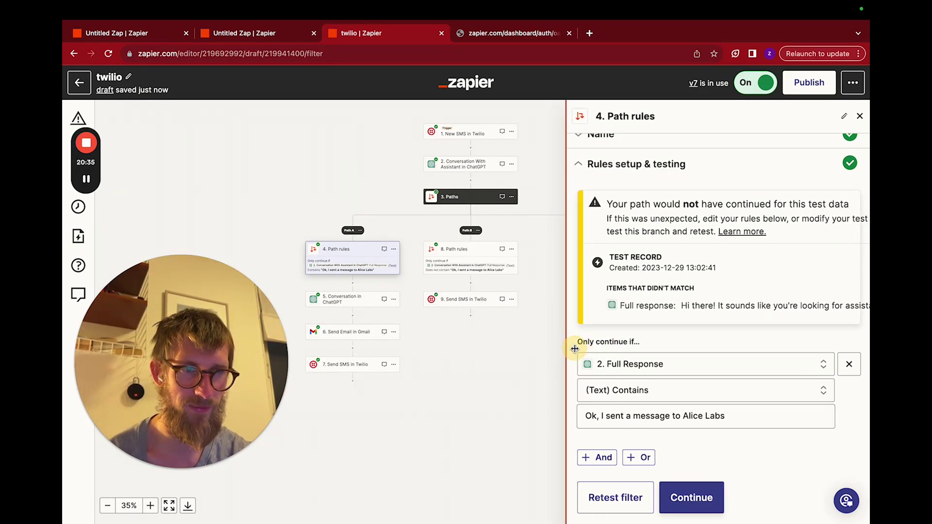
Browse the ChatGPT assistant output fields that could replace Full Response, leaving the rule unchanged.
{"action": "left_click", "coordinate": [711, 366]}
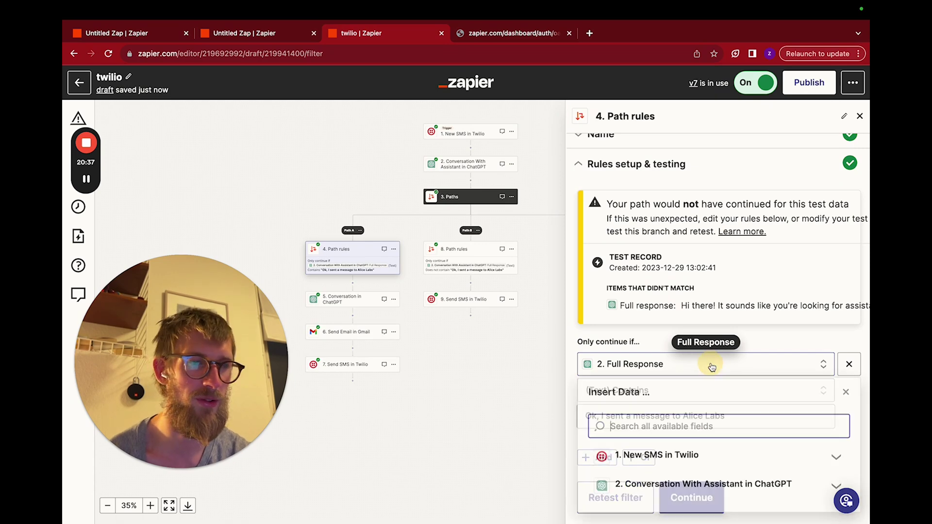
{"action": "left_click", "coordinate": [703, 486]}
{"action": "scroll", "coordinate": [703, 422], "scroll_direction": "down", "scroll_amount": 3}
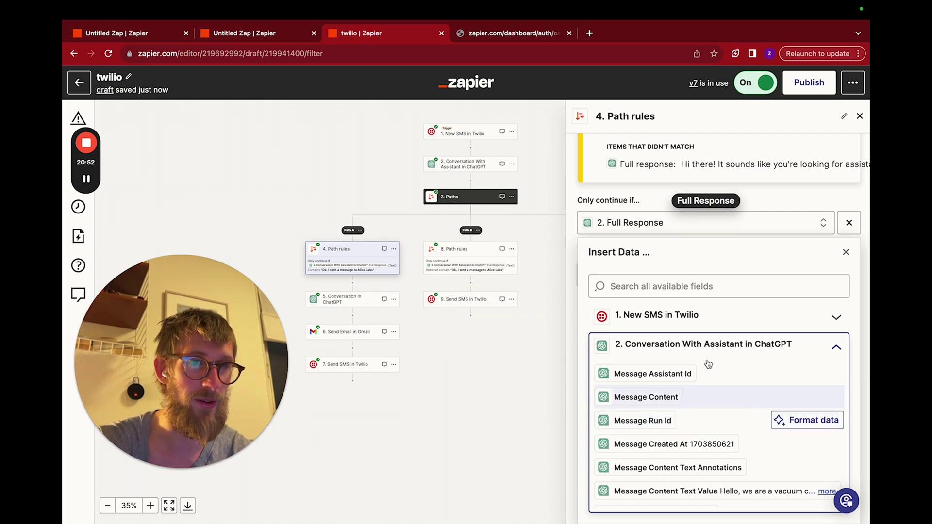
{"action": "scroll", "coordinate": [697, 461], "scroll_direction": "down", "scroll_amount": 5}
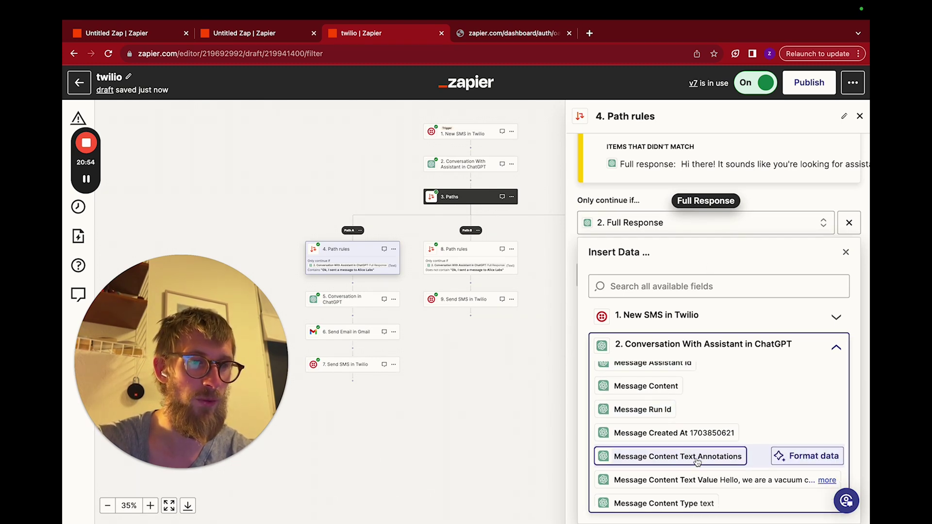
{"action": "scroll", "coordinate": [697, 461], "scroll_direction": "down", "scroll_amount": 2}
{"action": "scroll", "coordinate": [697, 461], "scroll_direction": "up", "scroll_amount": 4}
{"action": "scroll", "coordinate": [697, 461], "scroll_direction": "down", "scroll_amount": 5}
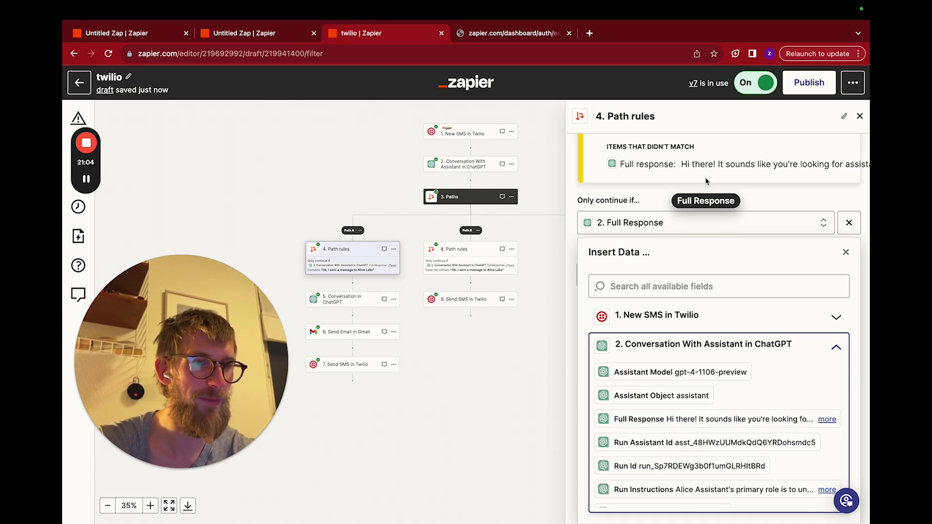
{"action": "left_click", "coordinate": [796, 188]}
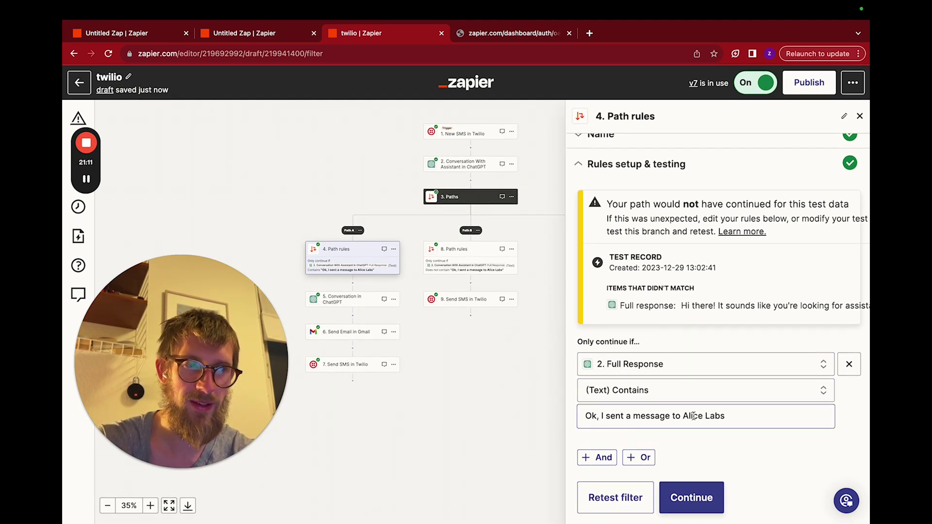
Confirm Path A's rules and accept step 5's ChatGPT app, event and account.
{"action": "left_click", "coordinate": [690, 501]}
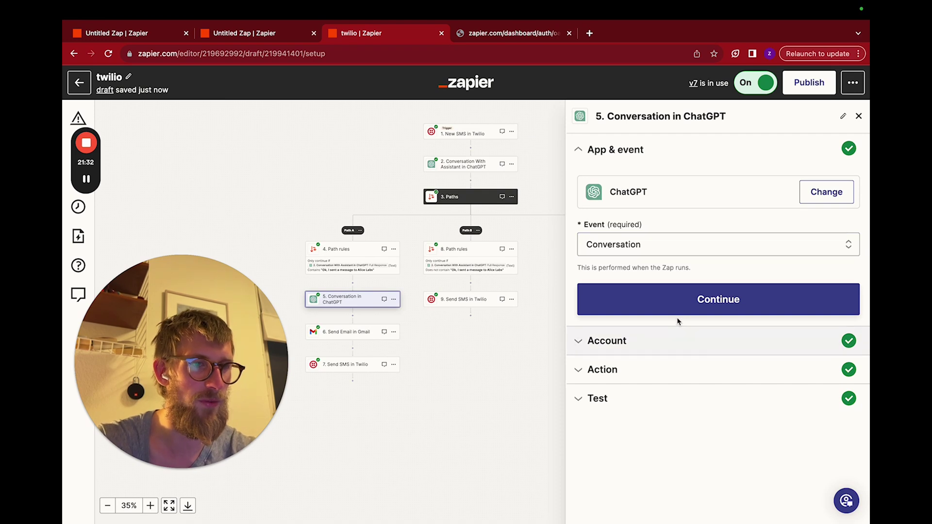
{"action": "left_click", "coordinate": [672, 343]}
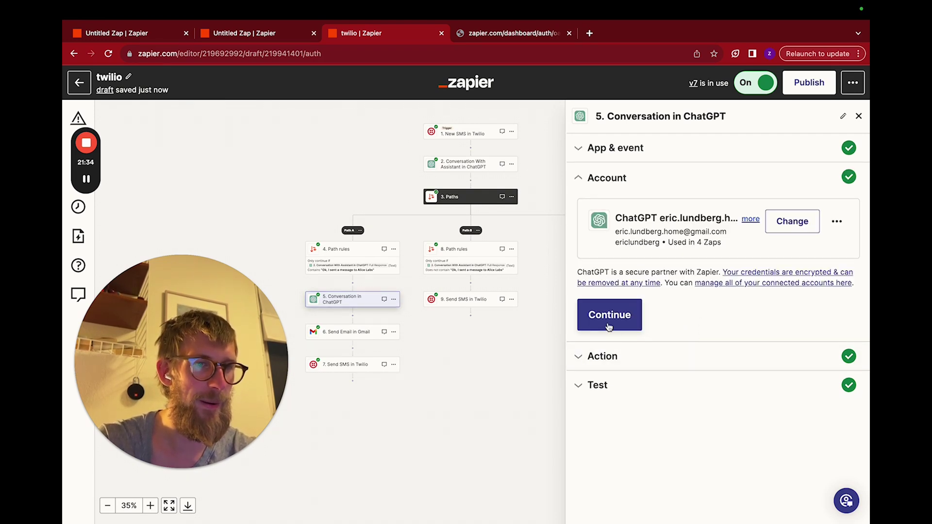
{"action": "left_click", "coordinate": [622, 328]}
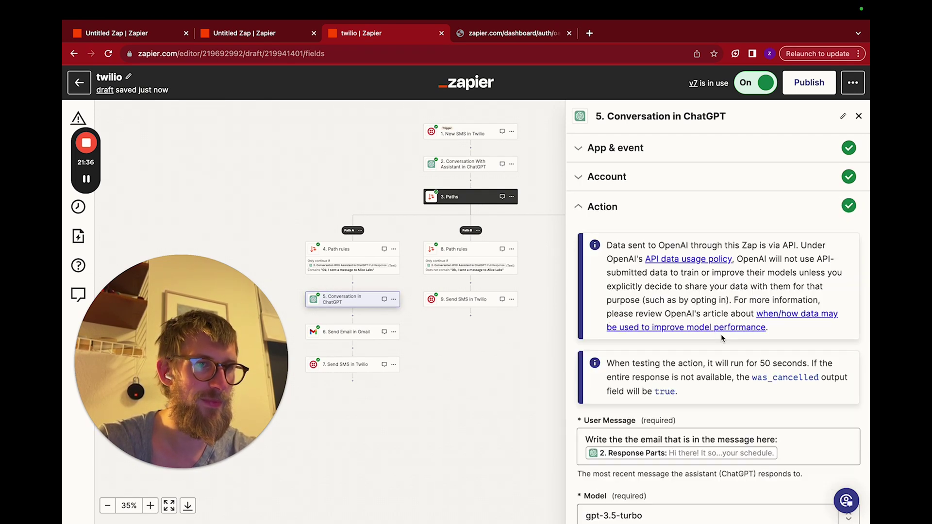
Review step 5's ChatGPT action fields, then open the Send Email in Gmail step.
{"action": "scroll", "coordinate": [721, 334], "scroll_direction": "down", "scroll_amount": 10}
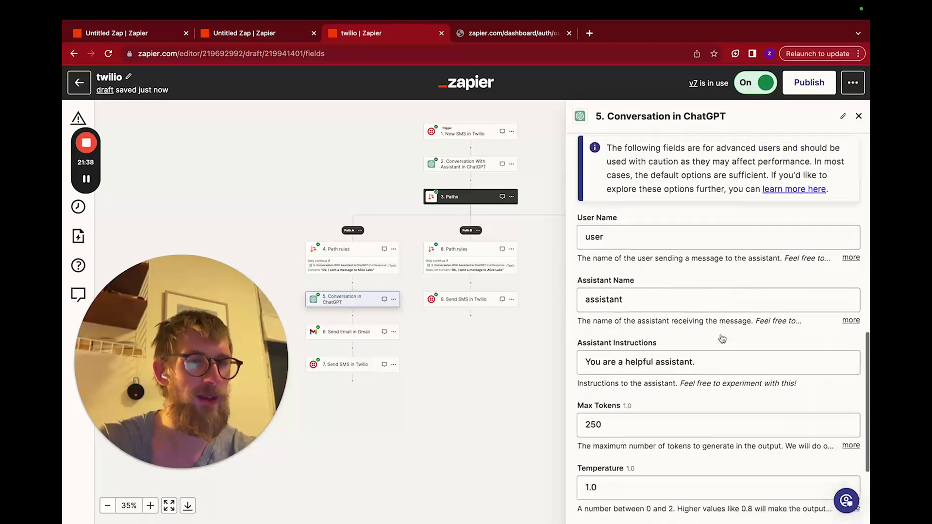
{"action": "scroll", "coordinate": [721, 333], "scroll_direction": "up", "scroll_amount": 8}
{"action": "scroll", "coordinate": [721, 334], "scroll_direction": "down", "scroll_amount": 2}
{"action": "scroll", "coordinate": [680, 320], "scroll_direction": "up", "scroll_amount": 1}
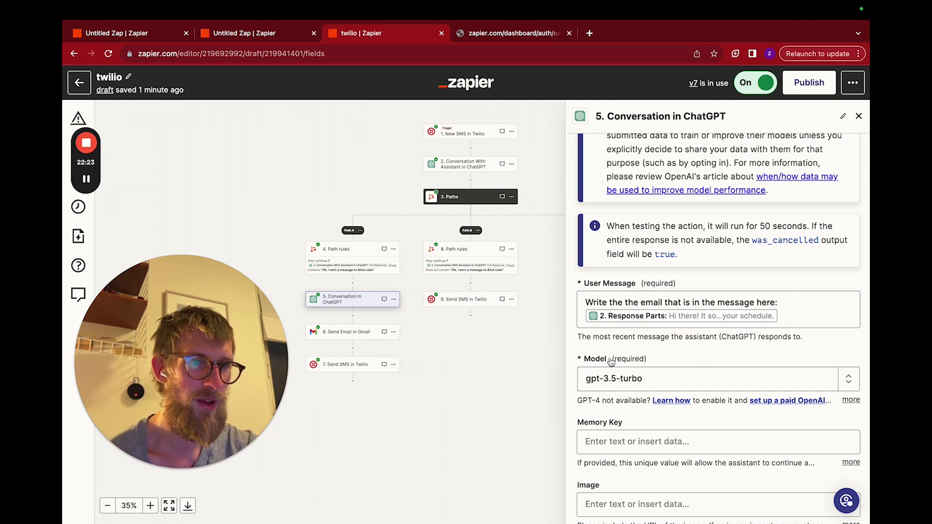
{"action": "scroll", "coordinate": [736, 339], "scroll_direction": "down", "scroll_amount": 1}
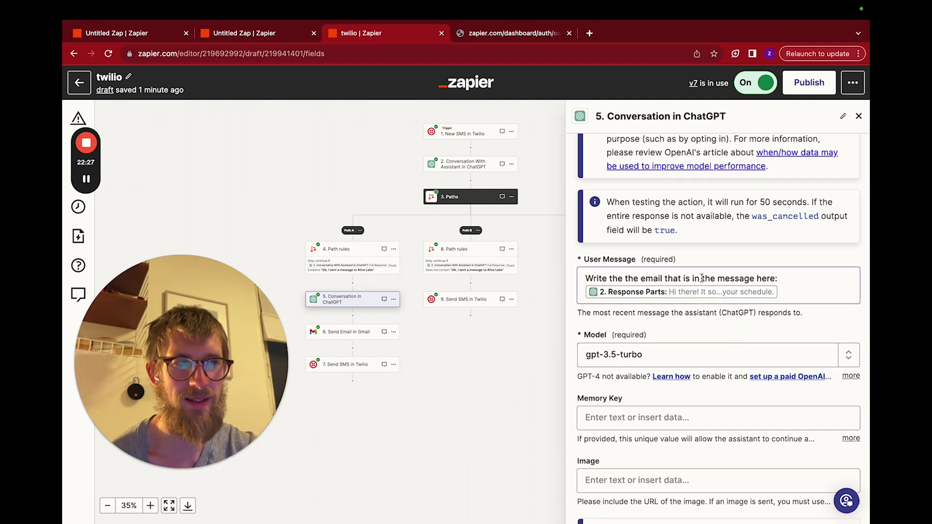
{"action": "scroll", "coordinate": [654, 277], "scroll_direction": "down", "scroll_amount": 12}
{"action": "scroll", "coordinate": [654, 277], "scroll_direction": "down", "scroll_amount": 2}
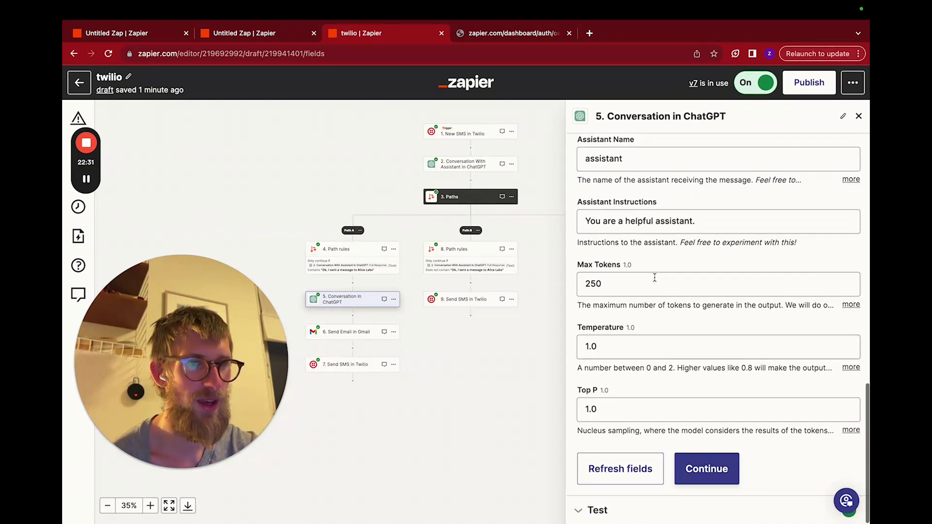
{"action": "left_click", "coordinate": [348, 335]}
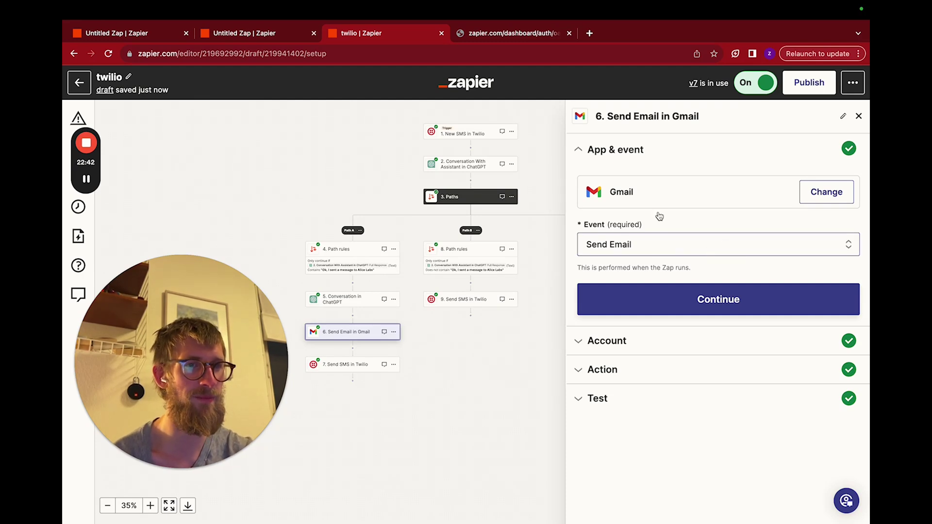
Confirm the Gmail app, event and account, and check the recipient field's data options.
{"action": "left_click", "coordinate": [755, 308]}
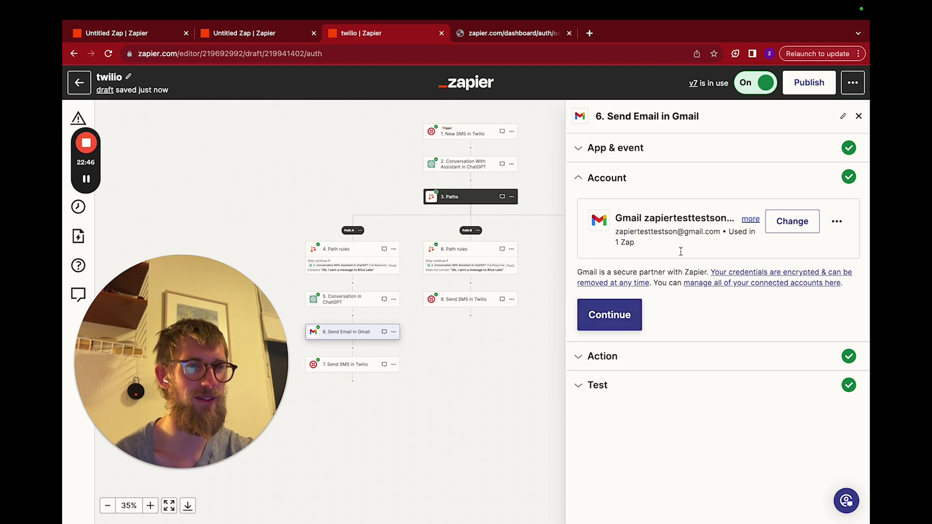
{"action": "left_click", "coordinate": [610, 315]}
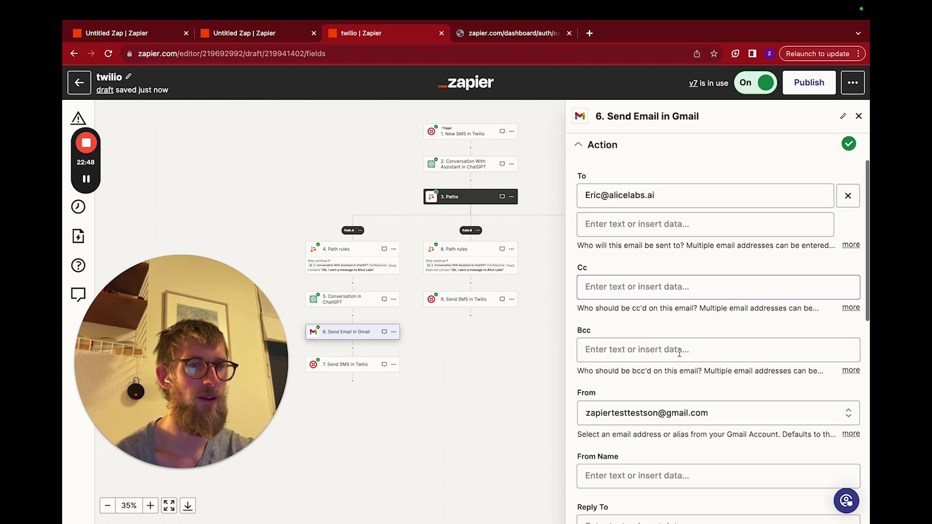
{"action": "left_click", "coordinate": [678, 200]}
{"action": "left_click", "coordinate": [681, 161]}
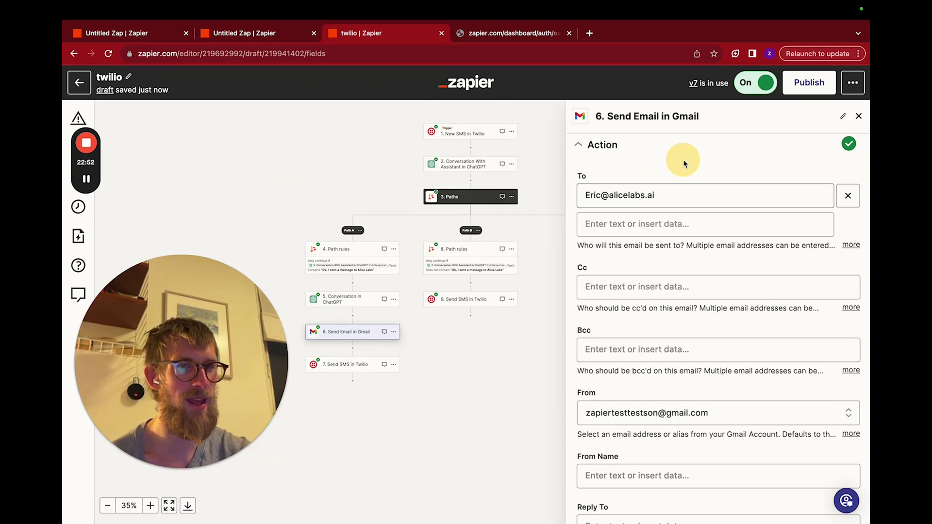
Review the Gmail email fields and finish the step to see its successful test.
{"action": "scroll", "coordinate": [698, 249], "scroll_direction": "down", "scroll_amount": 3}
{"action": "scroll", "coordinate": [697, 302], "scroll_direction": "down", "scroll_amount": 5}
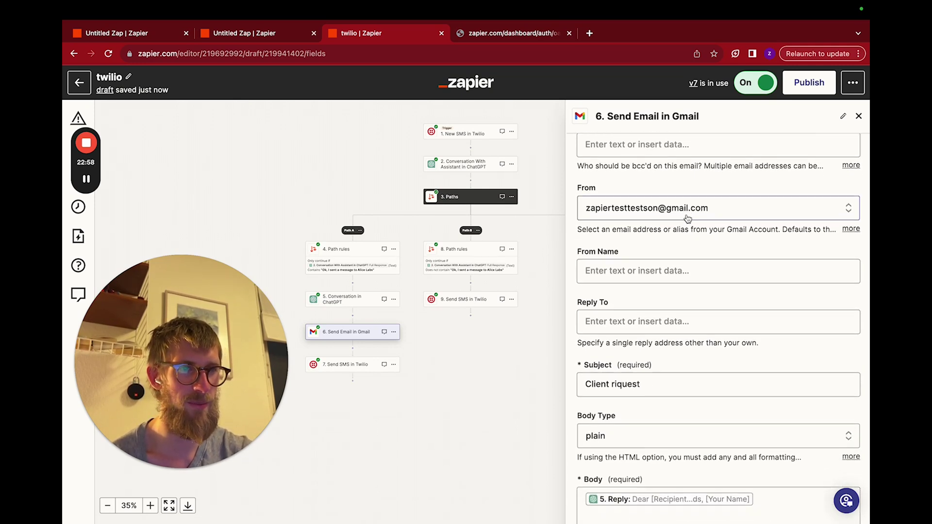
{"action": "scroll", "coordinate": [686, 216], "scroll_direction": "down", "scroll_amount": 2}
{"action": "scroll", "coordinate": [686, 215], "scroll_direction": "down", "scroll_amount": 2}
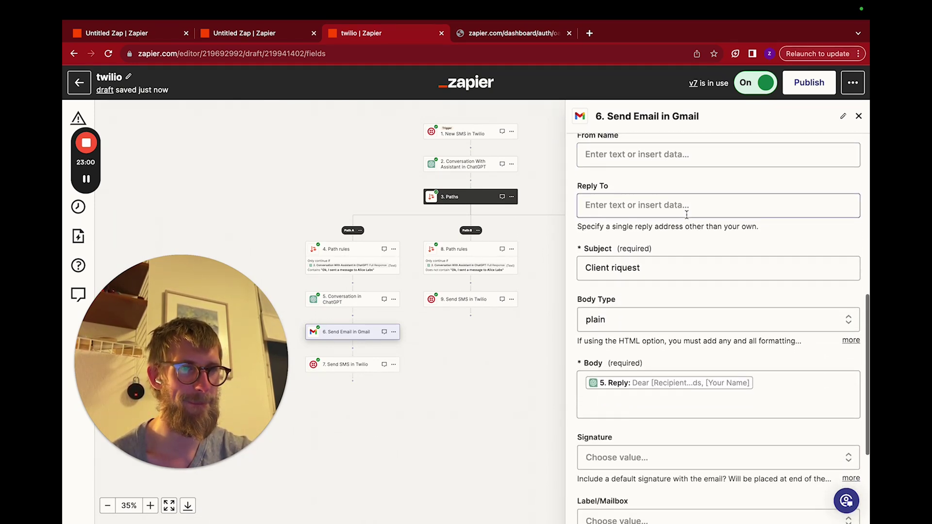
{"action": "scroll", "coordinate": [686, 215], "scroll_direction": "down", "scroll_amount": 2}
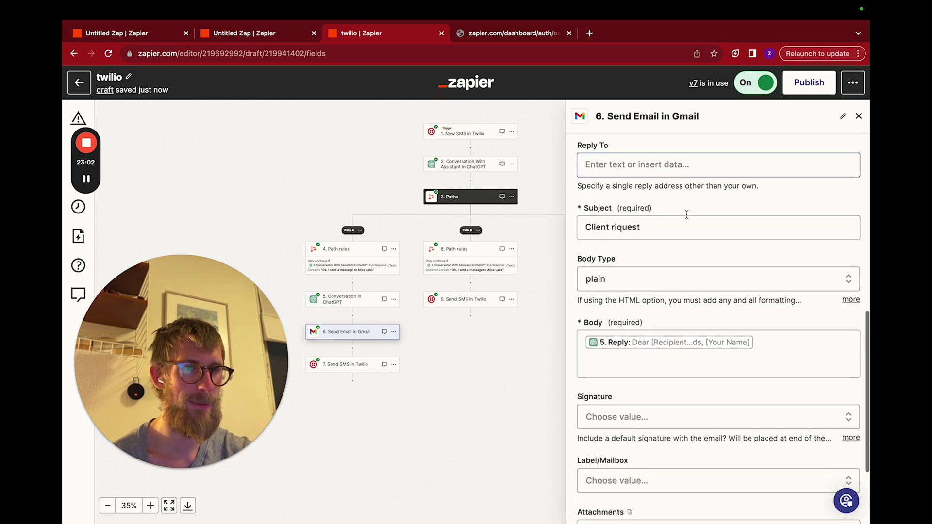
{"action": "scroll", "coordinate": [686, 215], "scroll_direction": "down", "scroll_amount": 1}
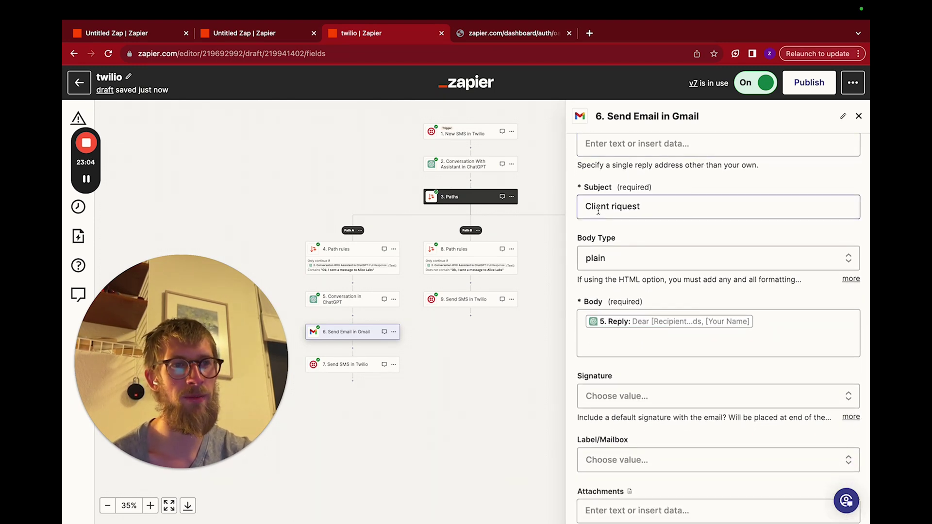
{"action": "scroll", "coordinate": [678, 269], "scroll_direction": "down", "scroll_amount": 2}
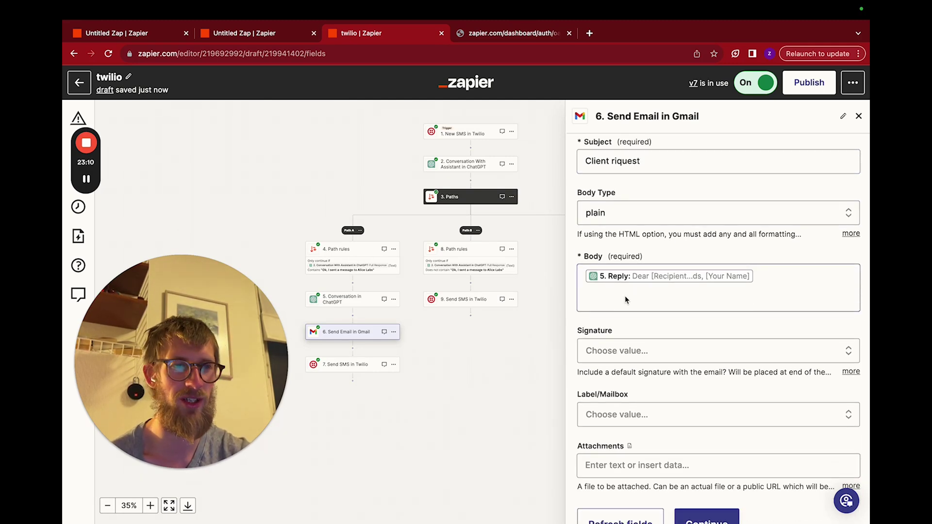
{"action": "scroll", "coordinate": [624, 297], "scroll_direction": "down", "scroll_amount": 3}
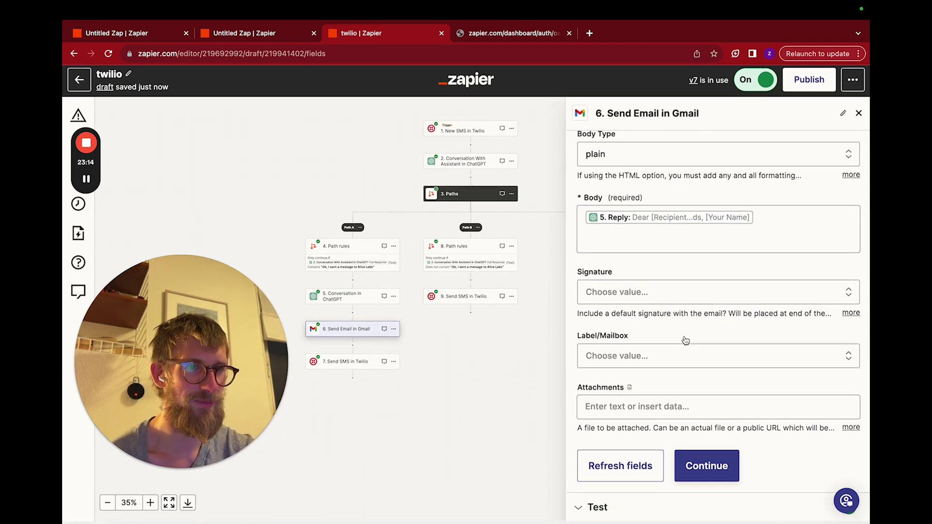
{"action": "scroll", "coordinate": [684, 339], "scroll_direction": "up", "scroll_amount": 2}
{"action": "scroll", "coordinate": [685, 339], "scroll_direction": "down", "scroll_amount": 2}
{"action": "left_click", "coordinate": [698, 466]}
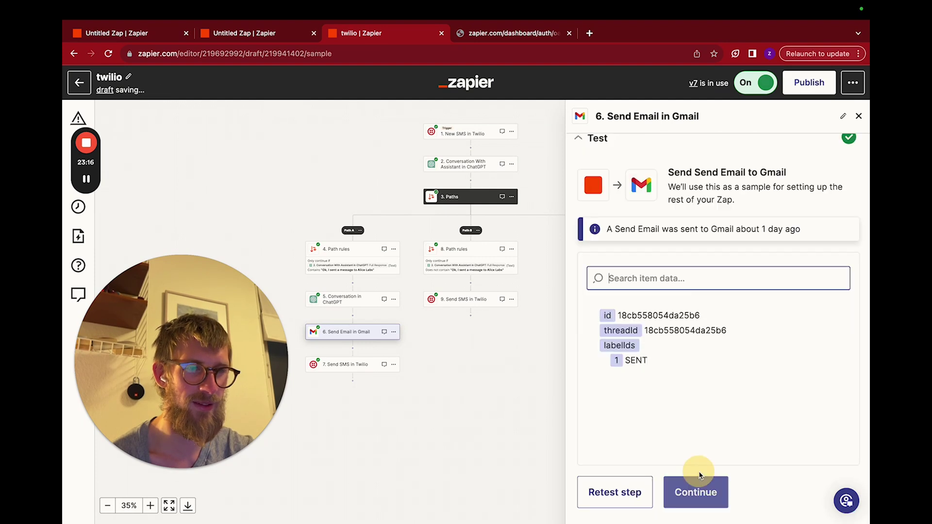
Open step 7 Send SMS in Twilio and accept its app, event and Twilio account.
{"action": "left_click", "coordinate": [695, 491]}
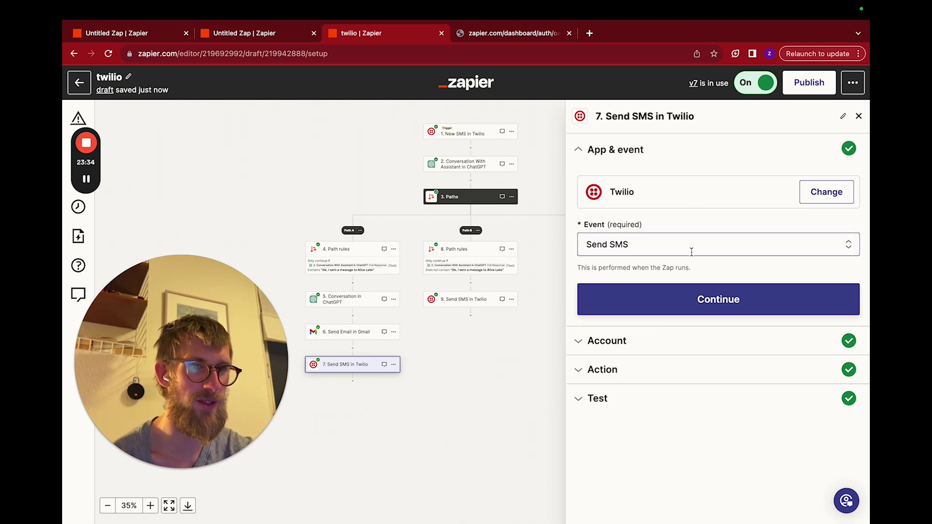
{"action": "left_click", "coordinate": [666, 341]}
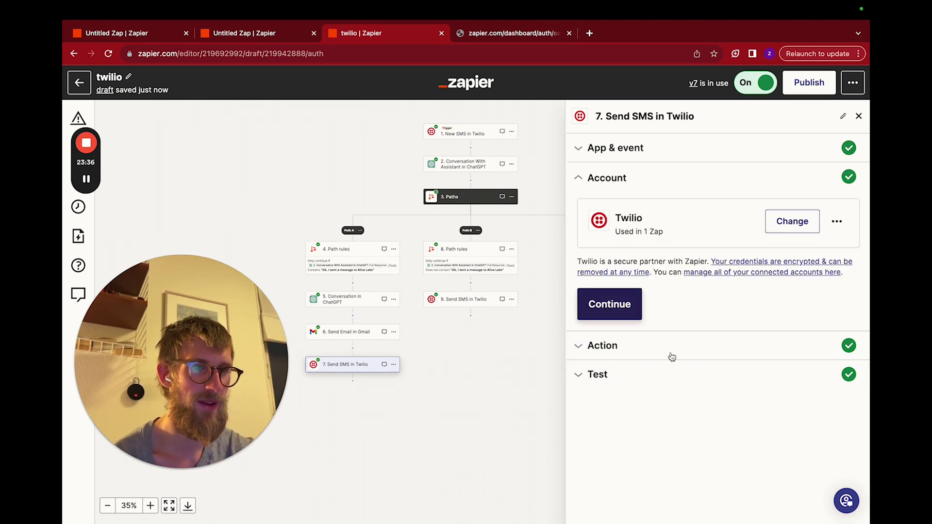
{"action": "left_click", "coordinate": [616, 306]}
{"action": "scroll", "coordinate": [715, 375], "scroll_direction": "down", "scroll_amount": 3}
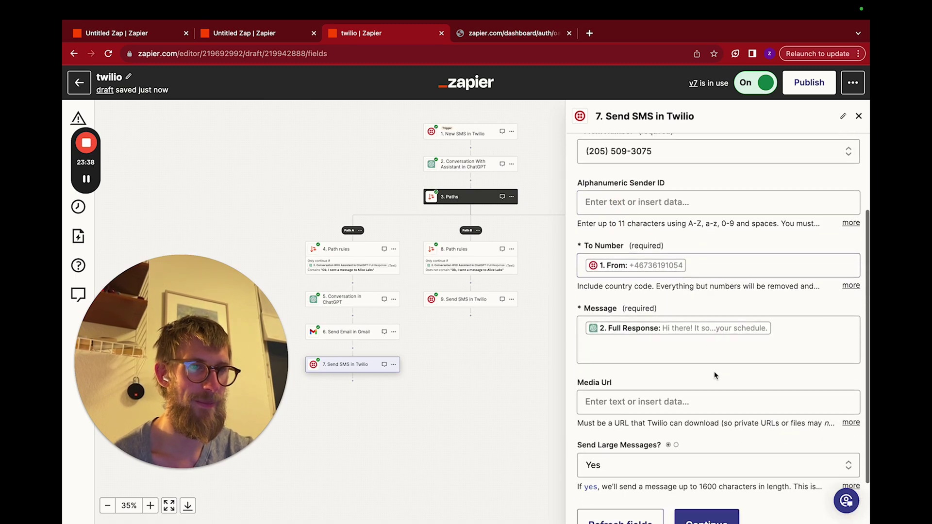
{"action": "scroll", "coordinate": [714, 373], "scroll_direction": "down", "scroll_amount": 2}
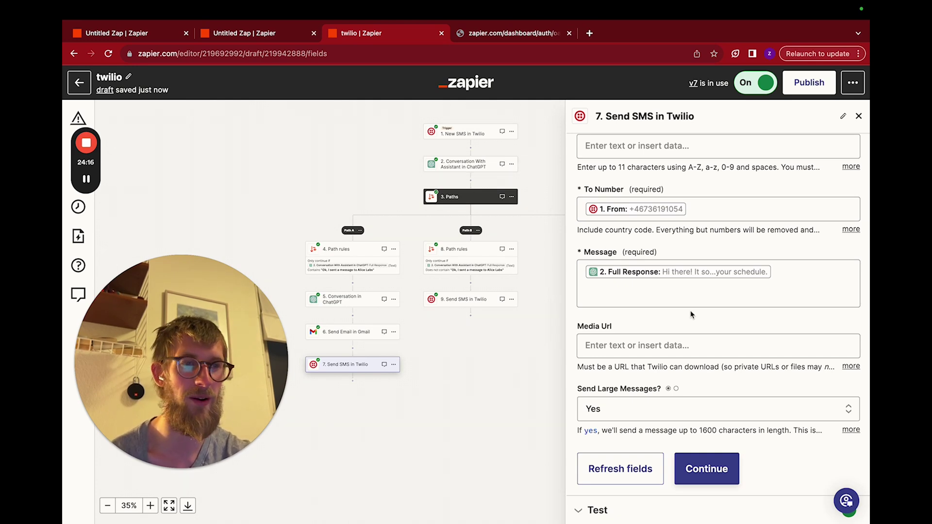
Check the Message uses the ChatGPT Full Response, leave it unchanged, and close step 7.
{"action": "left_click", "coordinate": [803, 278]}
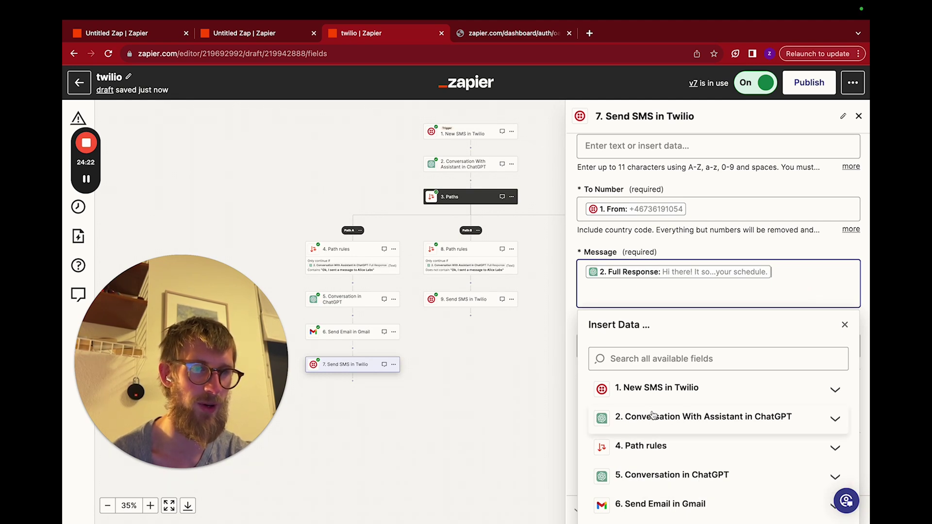
{"action": "left_click", "coordinate": [714, 424]}
{"action": "scroll", "coordinate": [749, 440], "scroll_direction": "down", "scroll_amount": 5}
{"action": "left_click", "coordinate": [824, 251]}
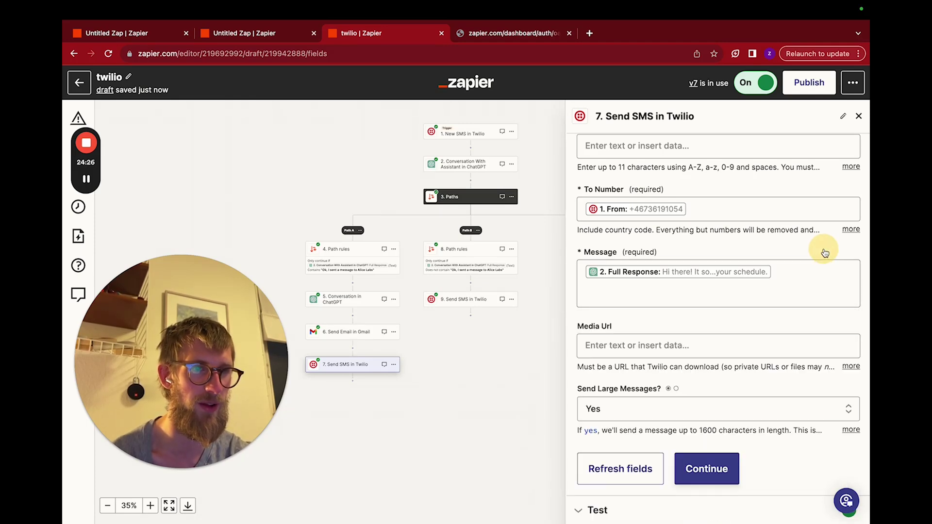
{"action": "scroll", "coordinate": [759, 348], "scroll_direction": "up", "scroll_amount": 2}
{"action": "scroll", "coordinate": [641, 284], "scroll_direction": "down", "scroll_amount": 2}
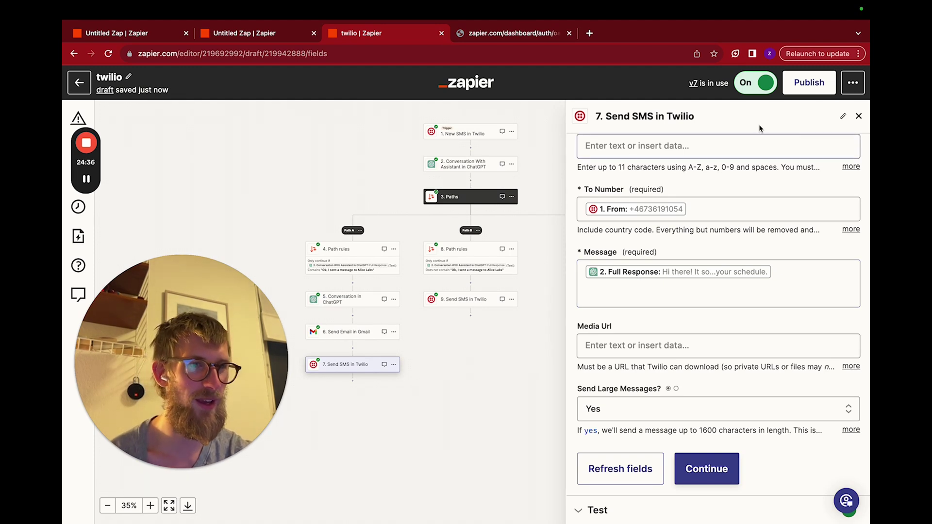
{"action": "left_click", "coordinate": [859, 117]}
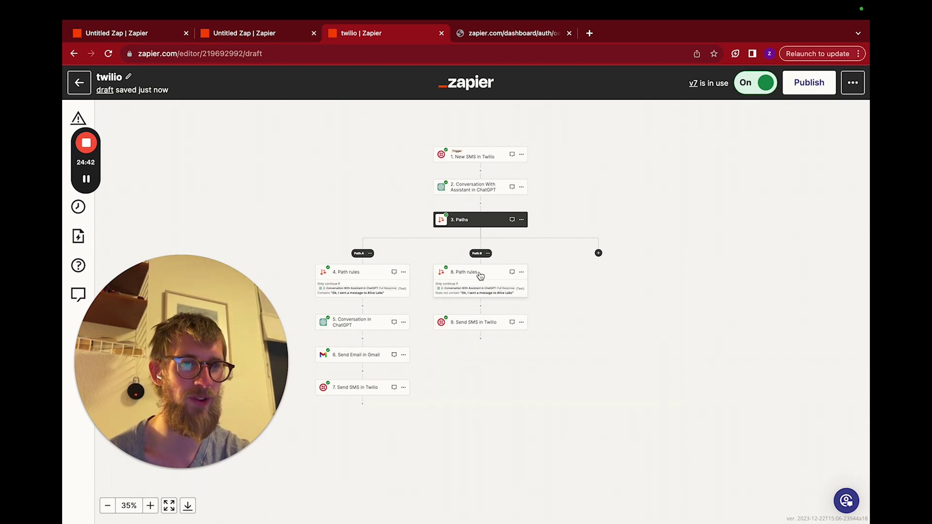
Zoom in on Path B's rules card and back out to inspect the branch.
{"action": "scroll", "coordinate": [480, 276], "scroll_direction": "up", "scroll_amount": 5}
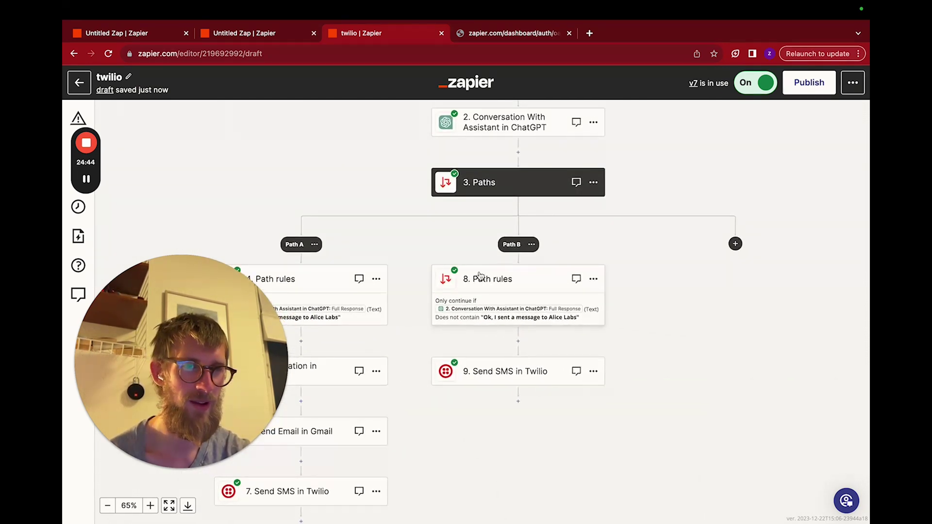
{"action": "scroll", "coordinate": [551, 285], "scroll_direction": "up", "scroll_amount": 4}
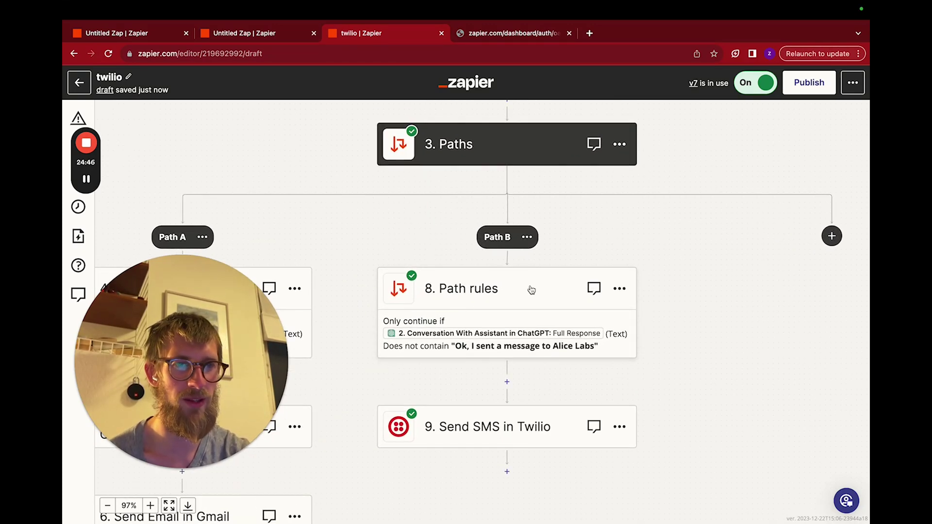
{"action": "scroll", "coordinate": [457, 289], "scroll_direction": "down", "scroll_amount": 7}
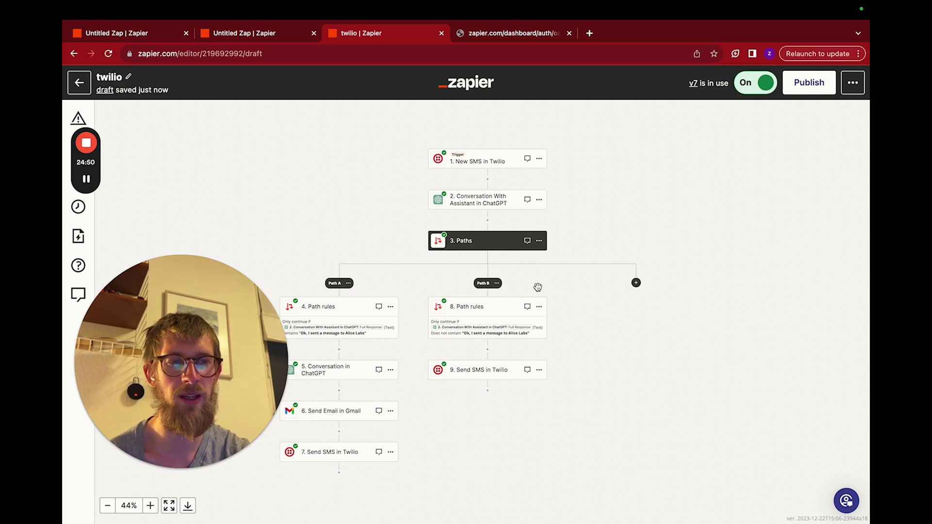
{"action": "scroll", "coordinate": [534, 289], "scroll_direction": "up", "scroll_amount": 1}
{"action": "scroll", "coordinate": [517, 293], "scroll_direction": "up", "scroll_amount": 3}
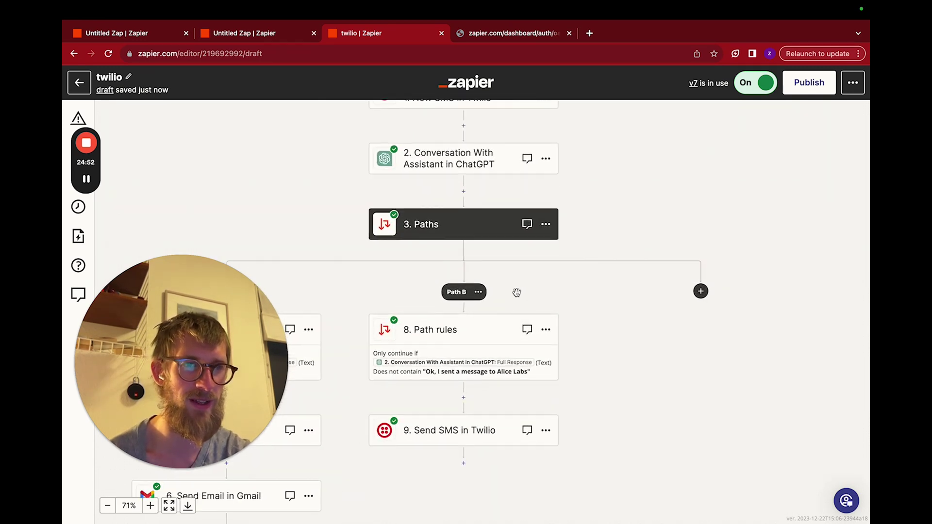
{"action": "scroll", "coordinate": [516, 293], "scroll_direction": "down", "scroll_amount": 1}
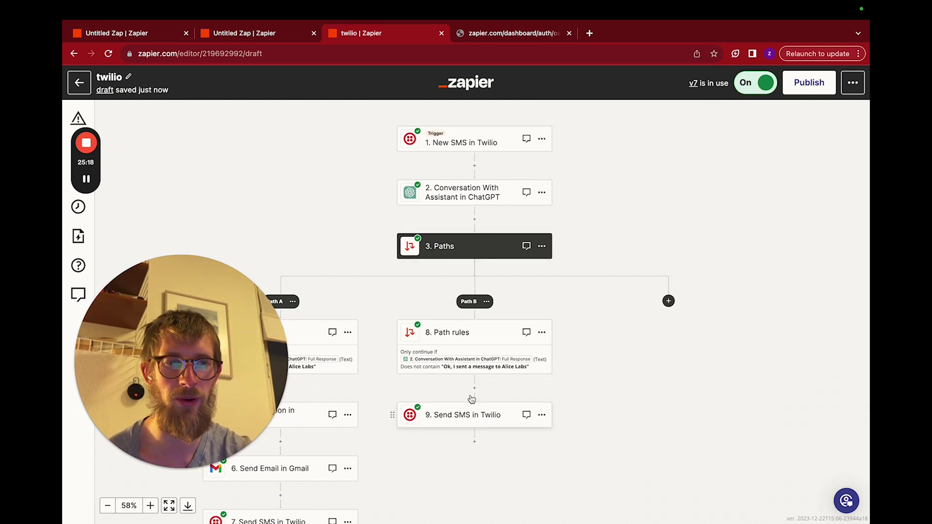
Open step 9 Send SMS in Twilio, accept its app, event and account, and review the SMS fields.
{"action": "left_click", "coordinate": [485, 417]}
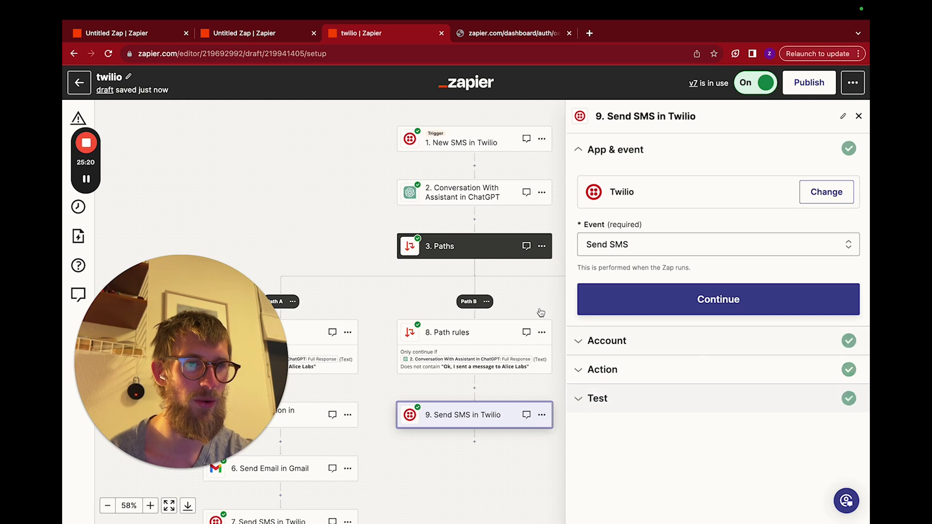
{"action": "left_click", "coordinate": [696, 301]}
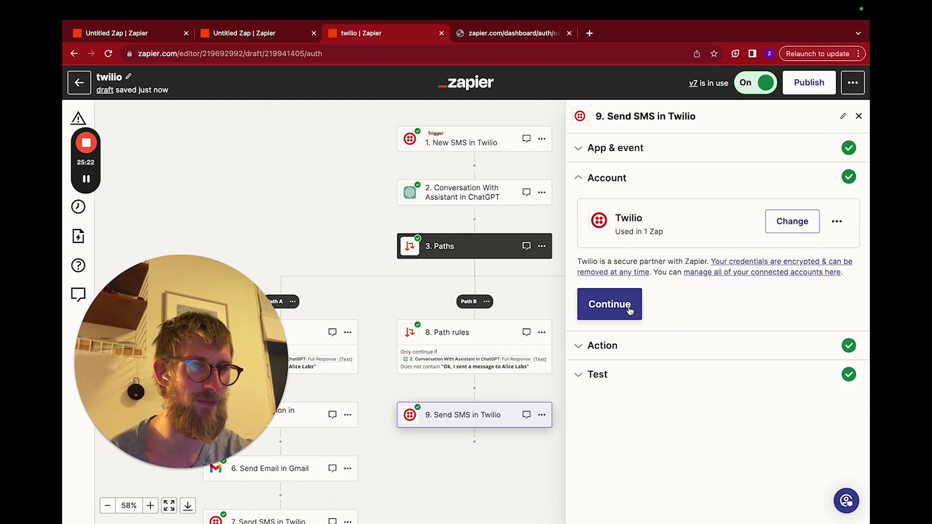
{"action": "left_click", "coordinate": [610, 303]}
{"action": "scroll", "coordinate": [721, 341], "scroll_direction": "down", "scroll_amount": 3}
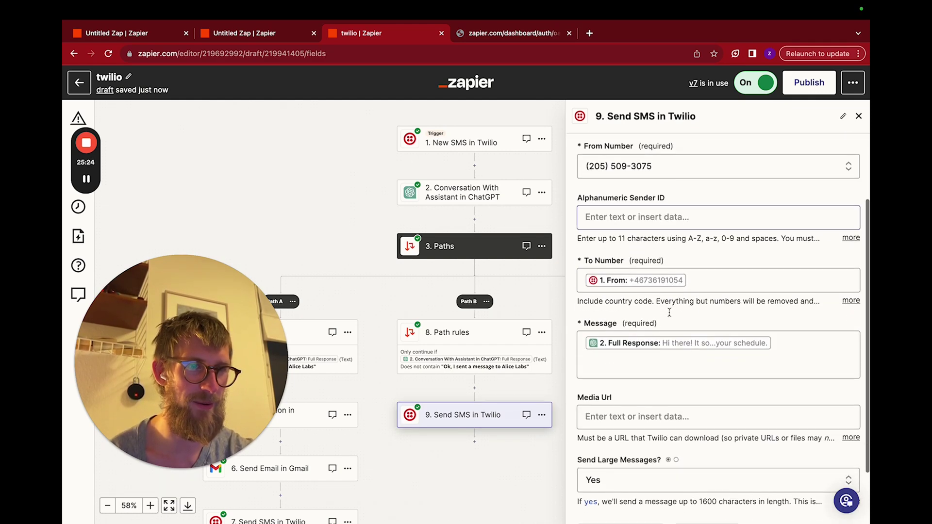
{"action": "scroll", "coordinate": [669, 312], "scroll_direction": "up", "scroll_amount": 2}
{"action": "scroll", "coordinate": [704, 335], "scroll_direction": "down", "scroll_amount": 2}
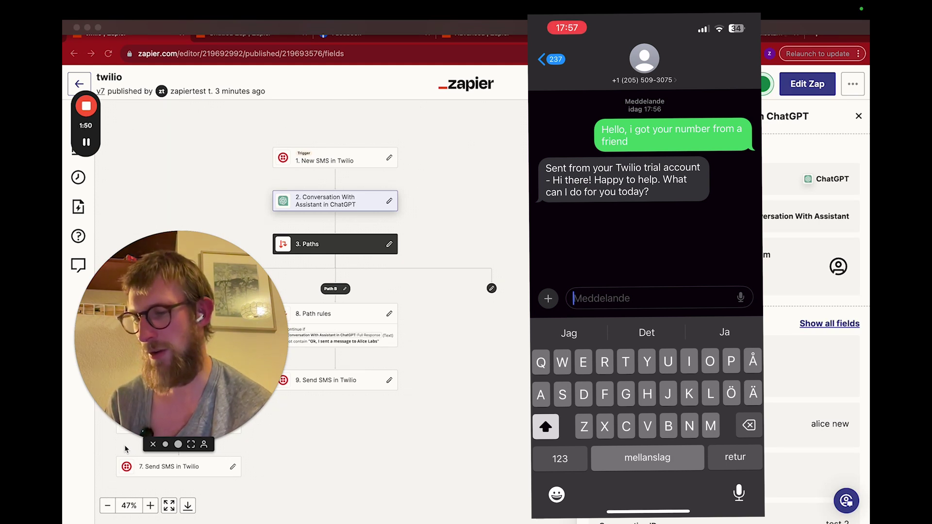
Send 'We need some help with automating invoices' and 'We use fortnox' to the assistant.
{"action": "type", "text": "W"}
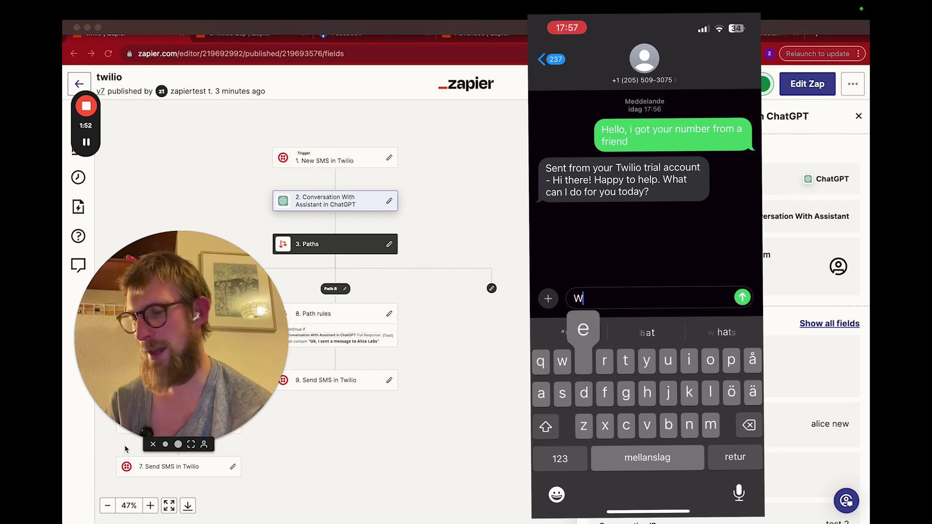
{"action": "type", "text": "e need "}
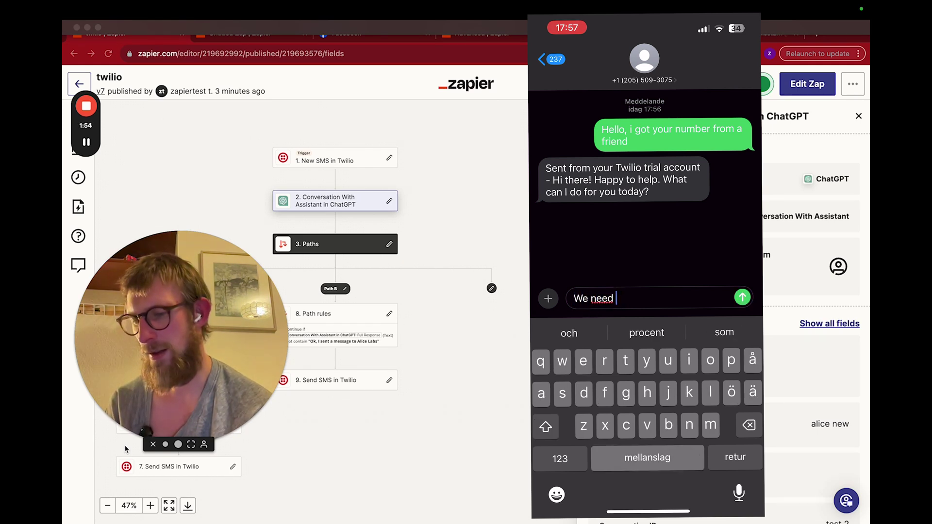
{"action": "type", "text": "some hel"}
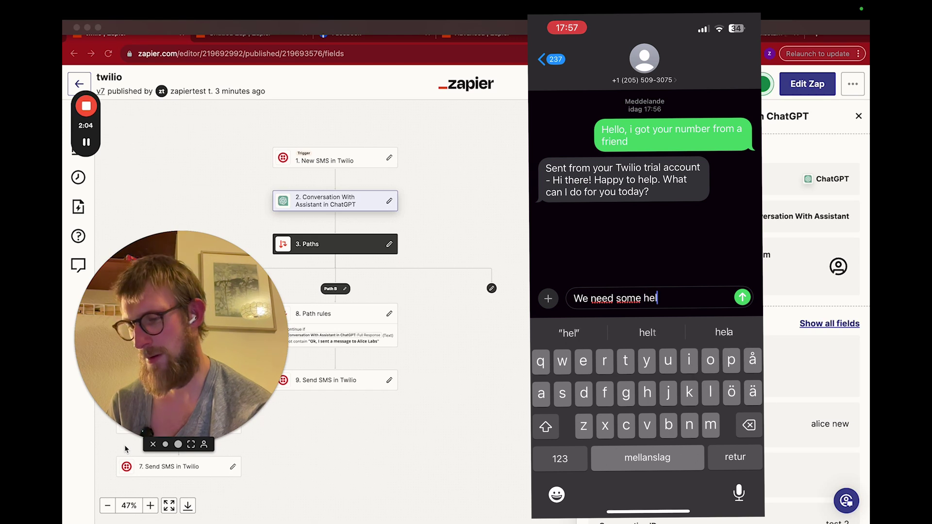
{"action": "type", "text": "p with "}
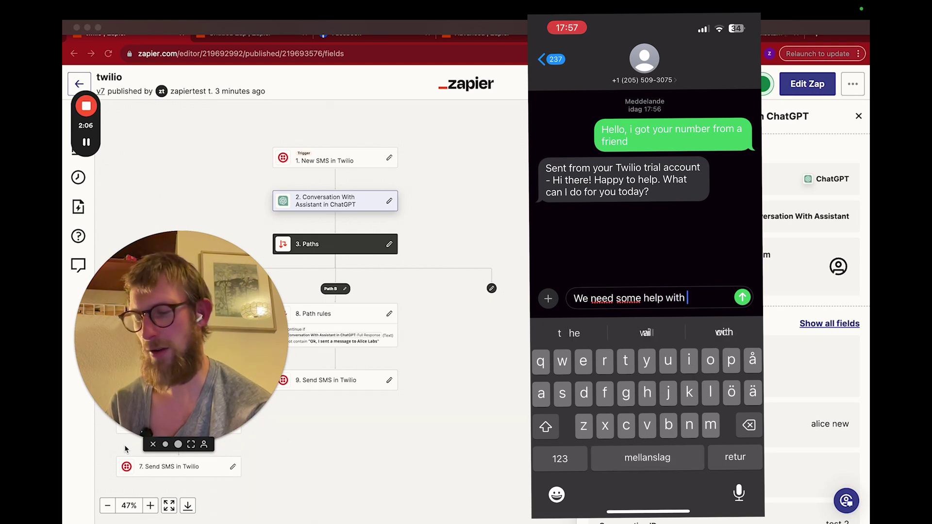
{"action": "type", "text": "automating invoices"}
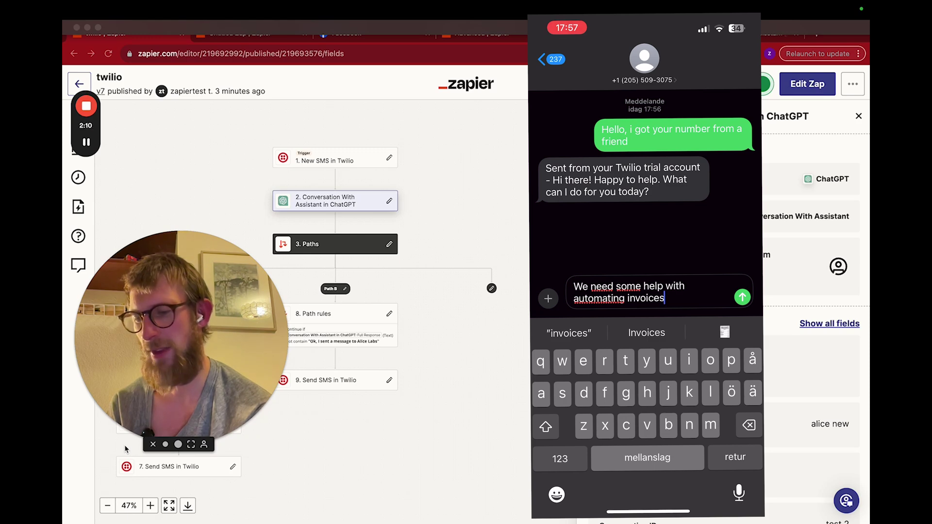
{"action": "key", "text": "Return"}
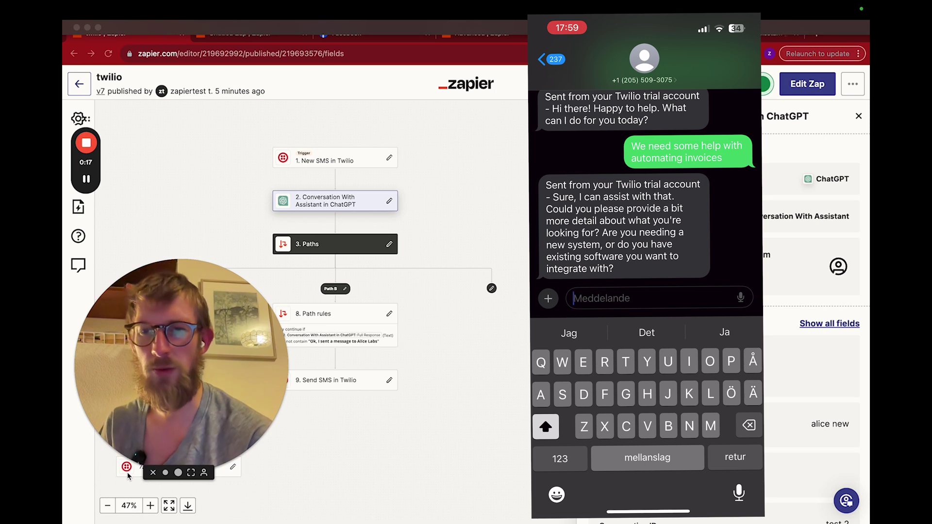
{"action": "type", "text": "We use "}
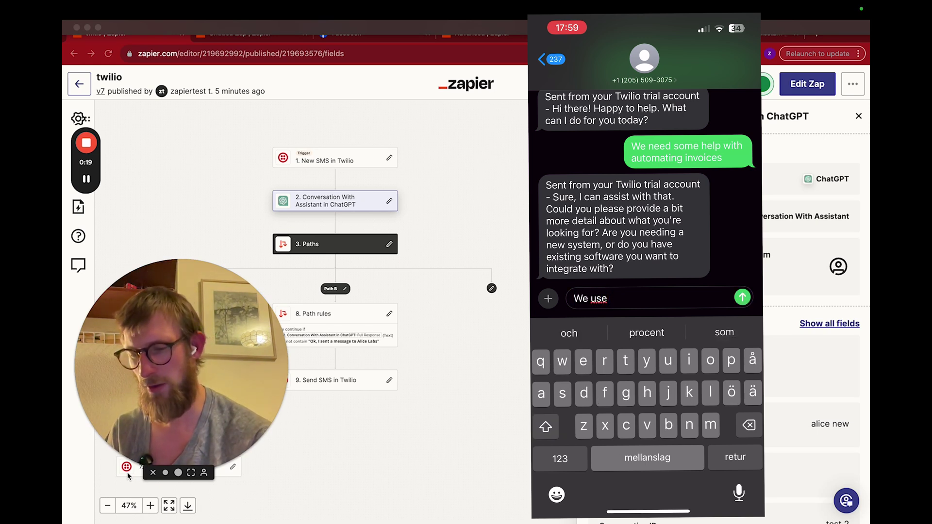
{"action": "type", "text": "fortnox"}
{"action": "key", "text": "Return"}
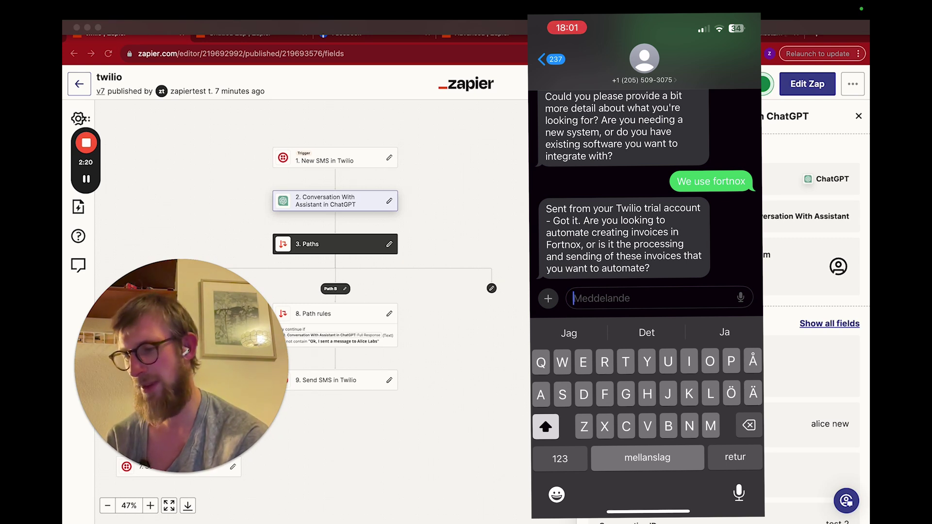
Reply 'All', then send the contact's name, business and email address.
{"action": "type", "text": "All"}
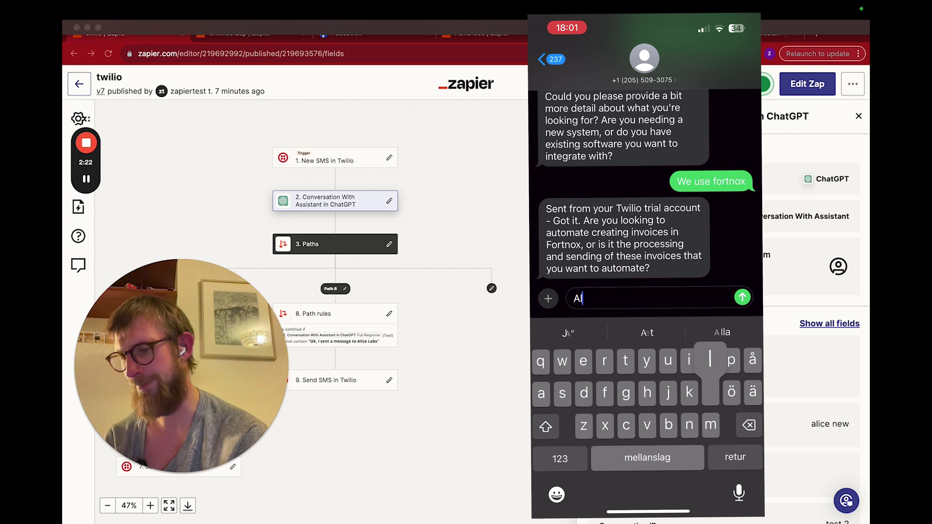
{"action": "left_click", "coordinate": [740, 298]}
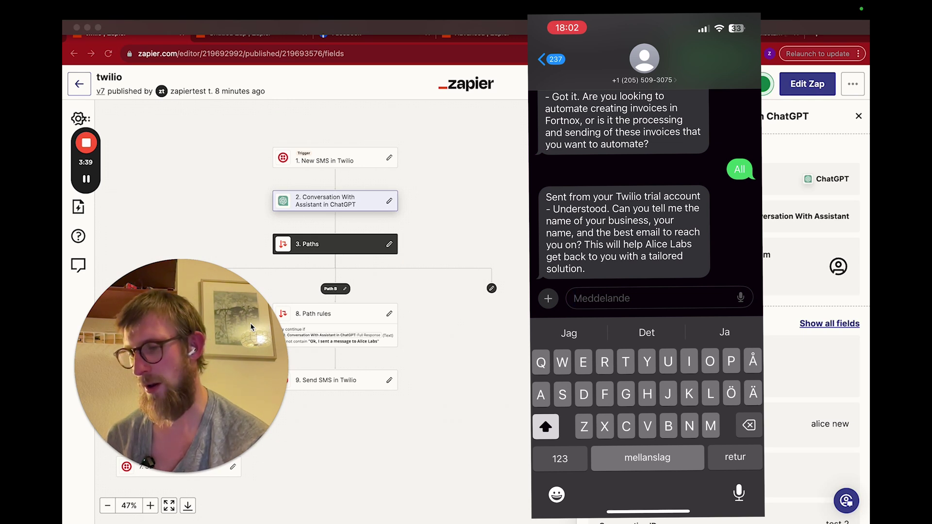
{"action": "type", "text": "Im"}
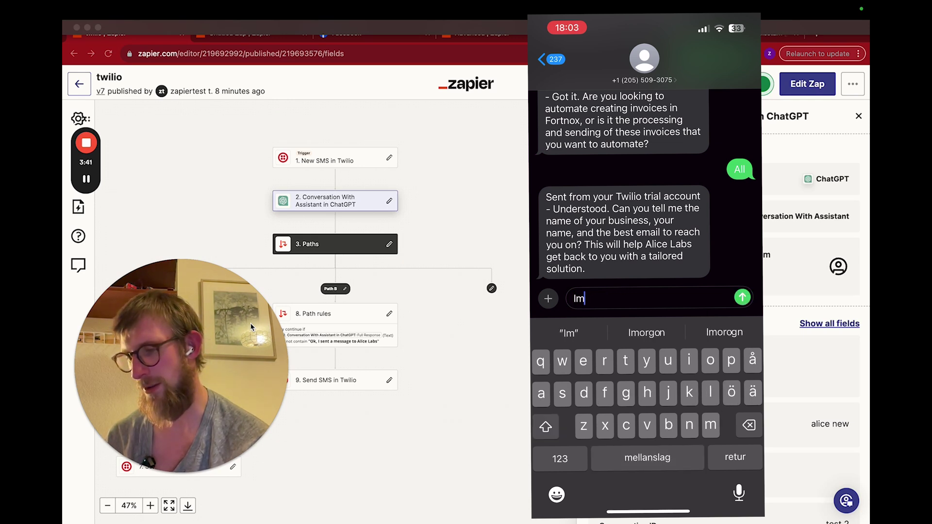
{"action": "type", "text": " eric, "}
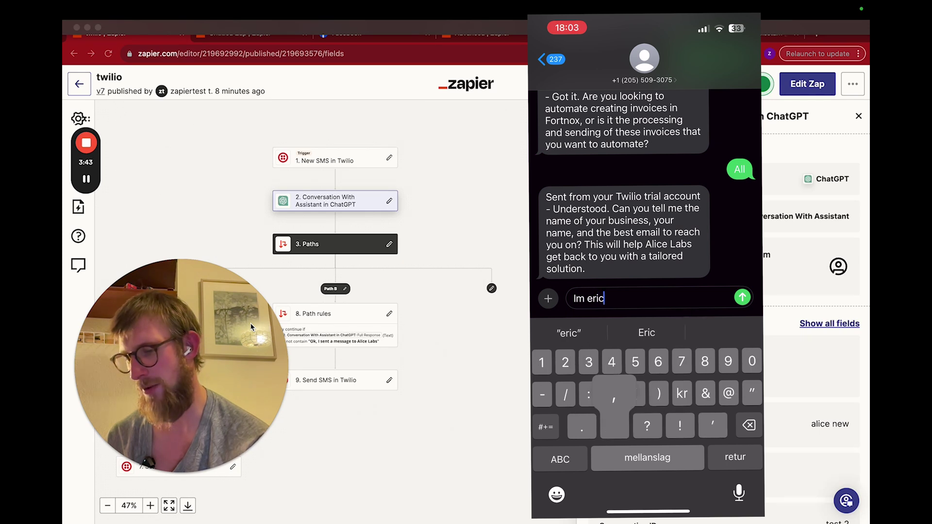
{"action": "type", "text": "m"}
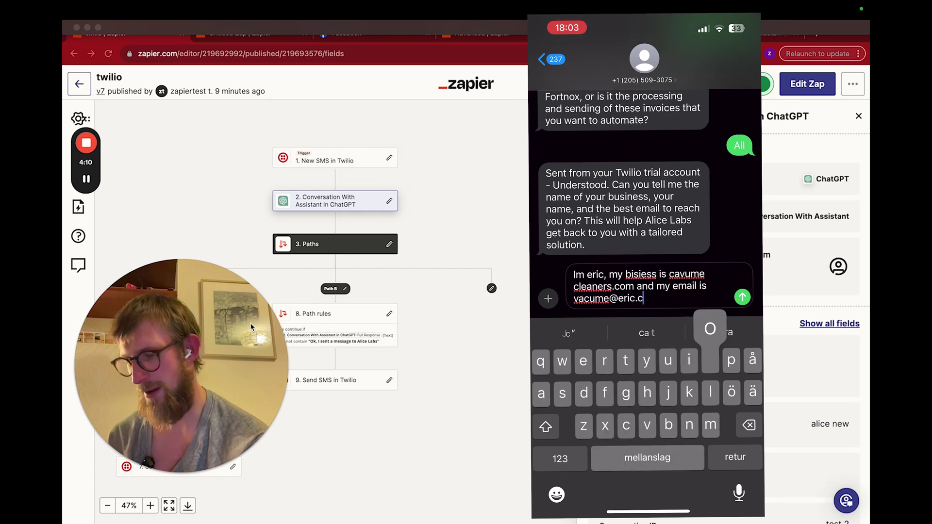
{"action": "type", "text": "om"}
{"action": "key", "text": "Return"}
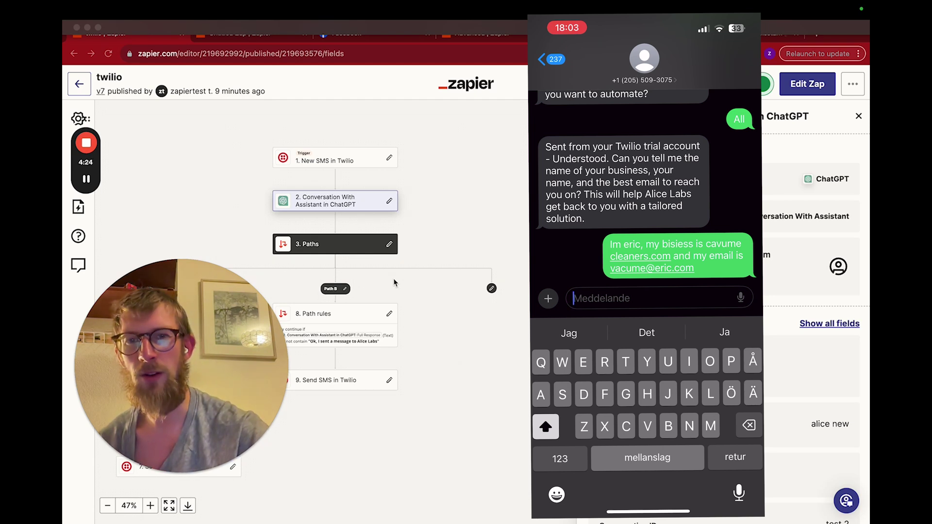
Pan the canvas left until Path A's ChatGPT, Gmail and Twilio step cards are visible.
{"action": "scroll", "coordinate": [447, 373], "scroll_direction": "left", "scroll_amount": 1}
{"action": "scroll", "coordinate": [447, 373], "scroll_direction": "left", "scroll_amount": 5}
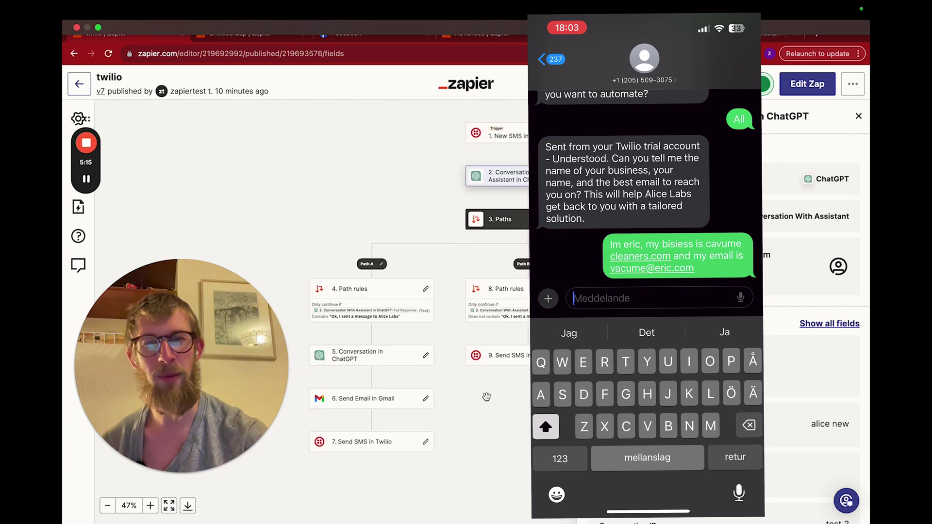
{"action": "scroll", "coordinate": [486, 396], "scroll_direction": "left", "scroll_amount": 1}
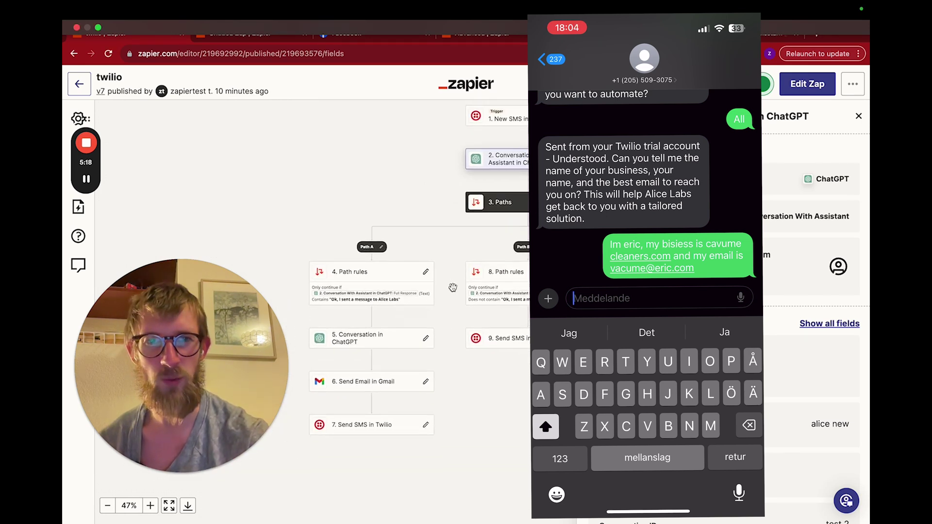
{"action": "scroll", "coordinate": [452, 287], "scroll_direction": "down", "scroll_amount": 1}
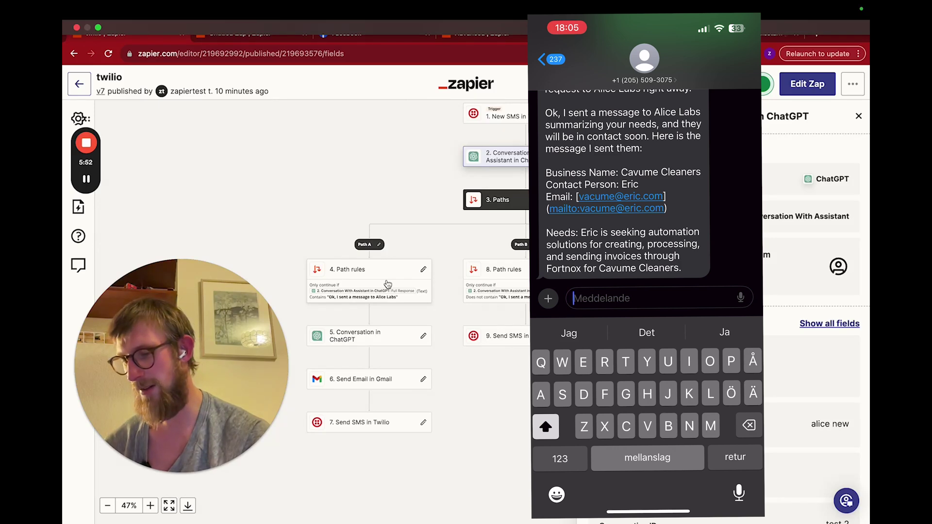
Zoom and pan the canvas to reach Path A's '5. Conversation in ChatGPT' step card.
{"action": "scroll", "coordinate": [645, 242], "scroll_direction": "up", "scroll_amount": 10}
{"action": "scroll", "coordinate": [646, 271], "scroll_direction": "down", "scroll_amount": 5}
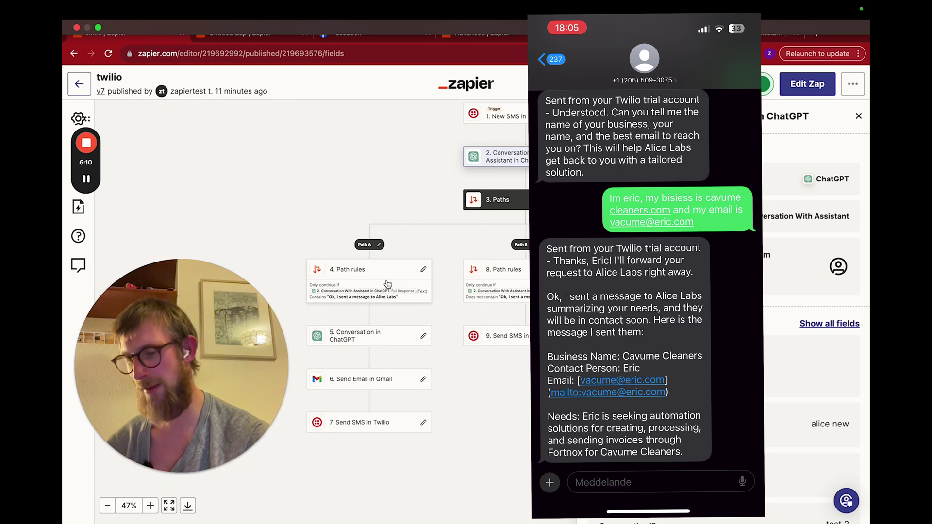
{"action": "scroll", "coordinate": [645, 292], "scroll_direction": "down", "scroll_amount": 2}
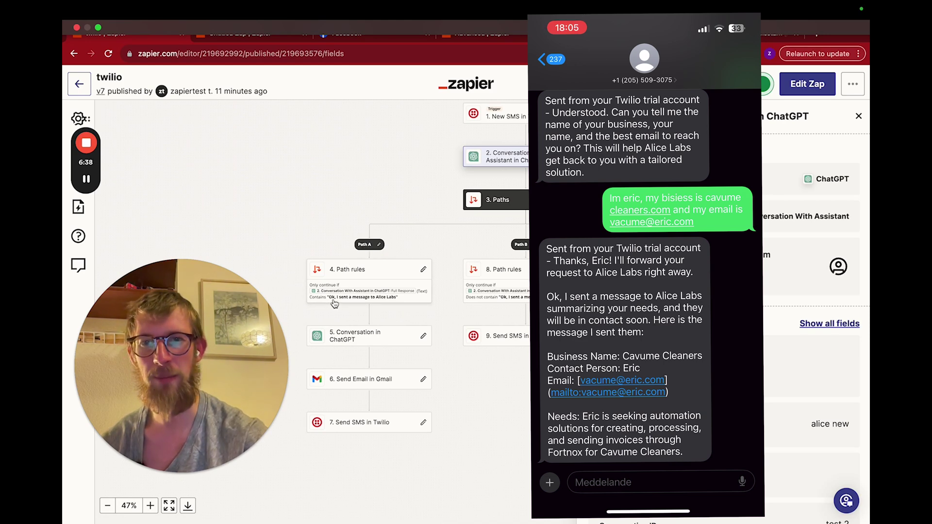
{"action": "scroll", "coordinate": [334, 304], "scroll_direction": "up", "scroll_amount": 5}
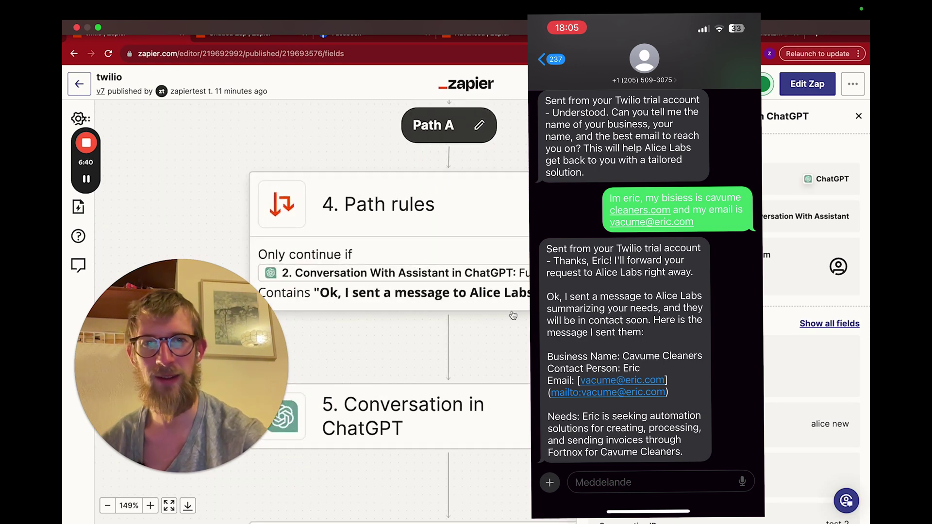
{"action": "scroll", "coordinate": [514, 315], "scroll_direction": "down", "scroll_amount": 2}
{"action": "scroll", "coordinate": [514, 315], "scroll_direction": "down", "scroll_amount": 5}
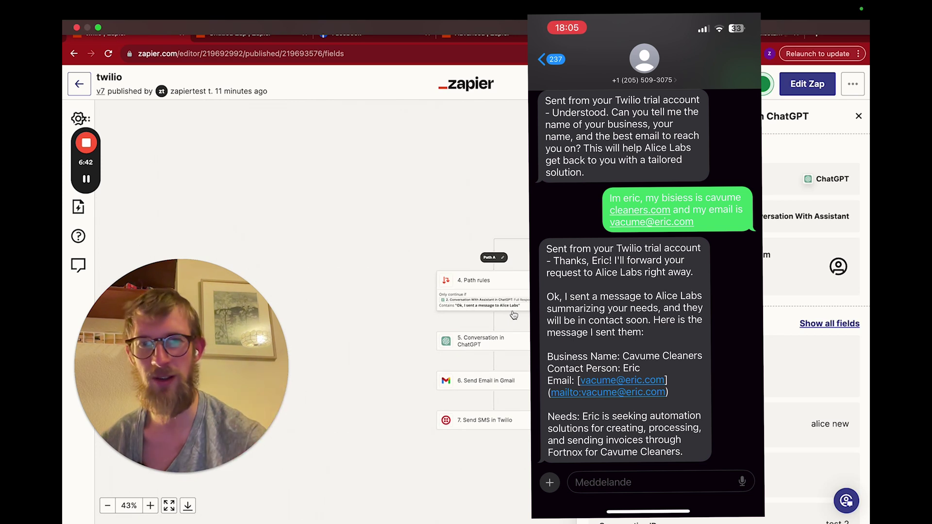
{"action": "scroll", "coordinate": [514, 315], "scroll_direction": "right", "scroll_amount": 2}
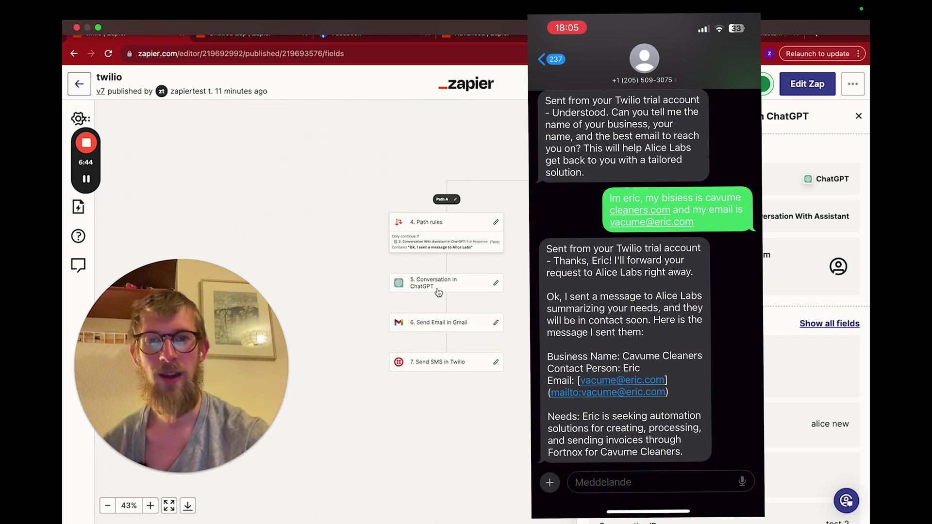
{"action": "scroll", "coordinate": [440, 277], "scroll_direction": "down", "scroll_amount": 3}
{"action": "scroll", "coordinate": [437, 272], "scroll_direction": "right", "scroll_amount": 2}
{"action": "scroll", "coordinate": [431, 277], "scroll_direction": "up", "scroll_amount": 1}
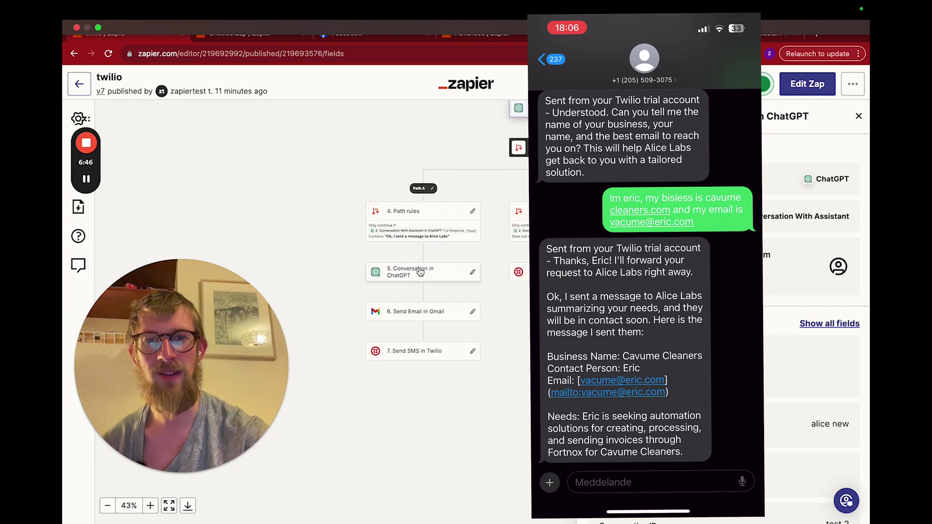
Inspect the Conversation in ChatGPT and Send Email in Gmail step settings, ending on Send SMS in Twilio.
{"action": "left_click", "coordinate": [416, 279]}
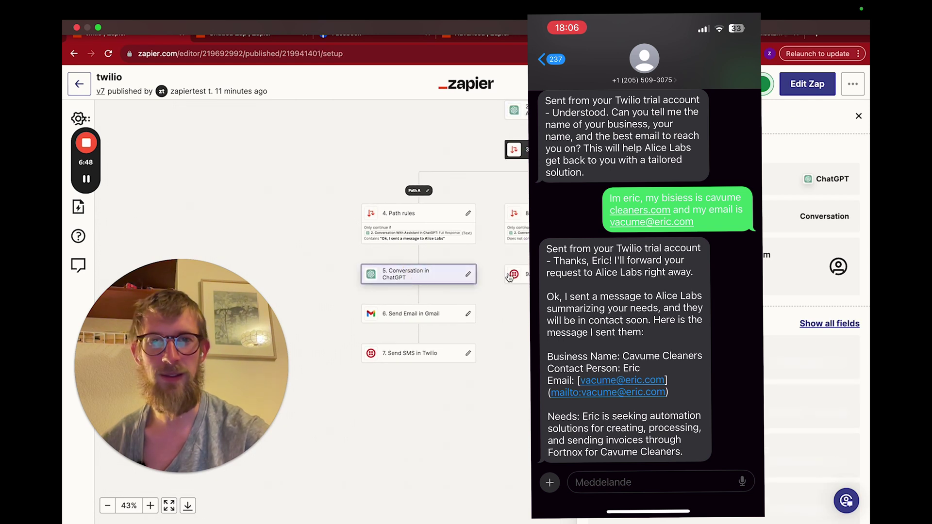
{"action": "scroll", "coordinate": [522, 333], "scroll_direction": "right", "scroll_amount": 2}
{"action": "scroll", "coordinate": [522, 332], "scroll_direction": "up", "scroll_amount": 1}
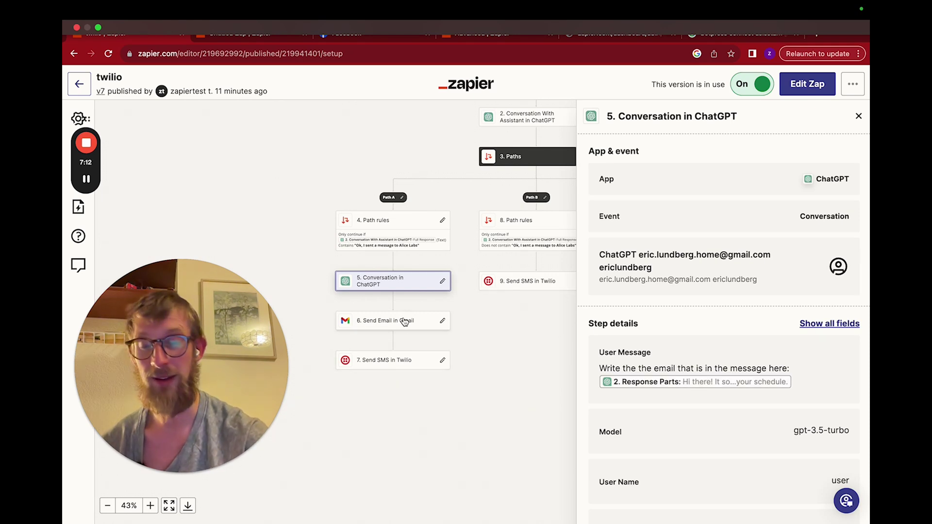
{"action": "left_click", "coordinate": [386, 324]}
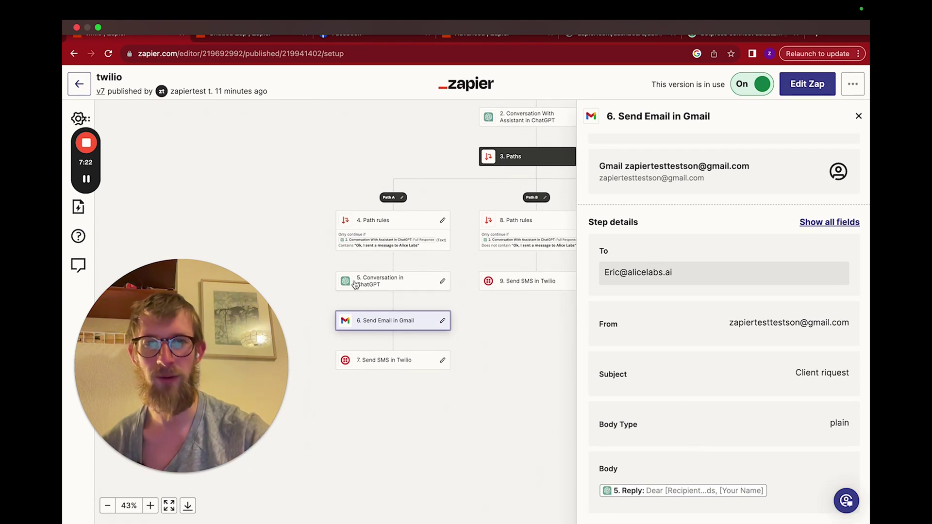
{"action": "left_click", "coordinate": [387, 281]}
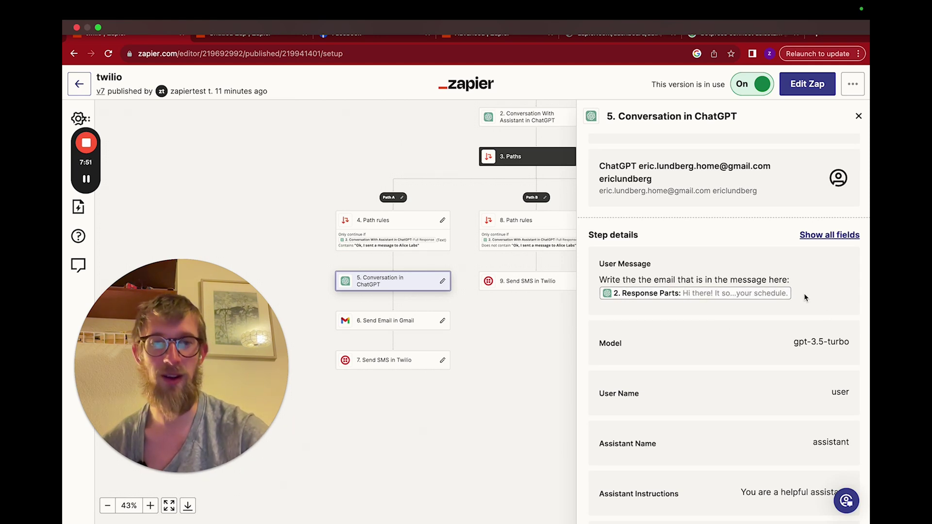
{"action": "scroll", "coordinate": [617, 314], "scroll_direction": "down", "scroll_amount": 4}
{"action": "scroll", "coordinate": [618, 314], "scroll_direction": "up", "scroll_amount": 5}
{"action": "left_click", "coordinate": [379, 323]}
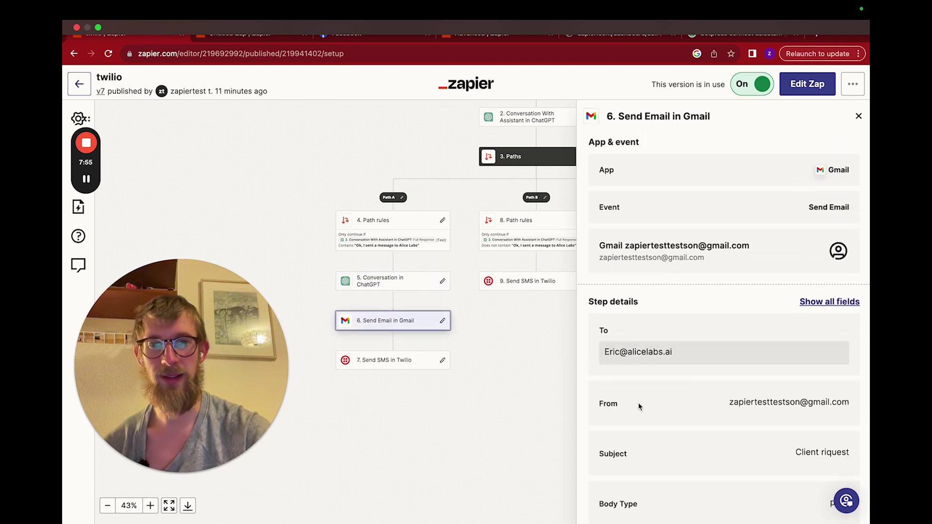
{"action": "left_click", "coordinate": [393, 361]}
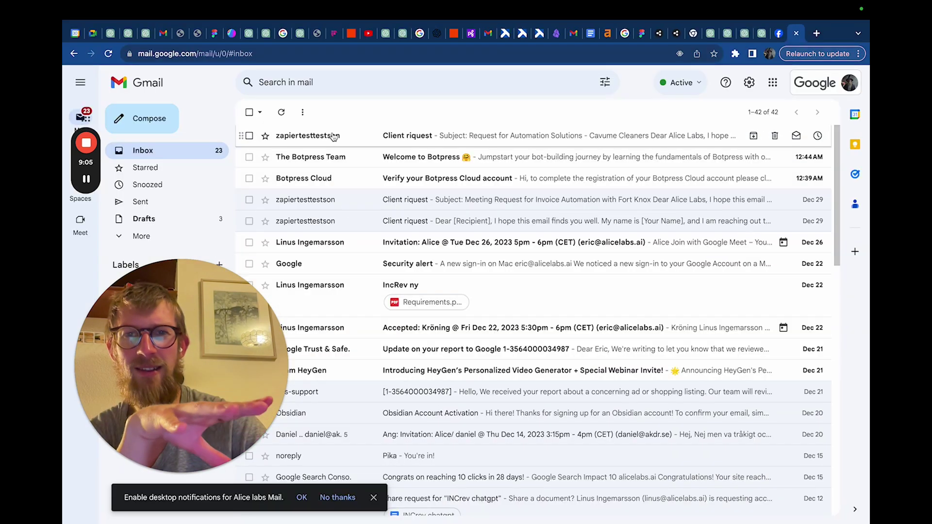
Open the top 'Client riquest' email, 'Request for Automation Solutions', and scroll through its client summary.
{"action": "mouse_move", "coordinate": [332, 137]}
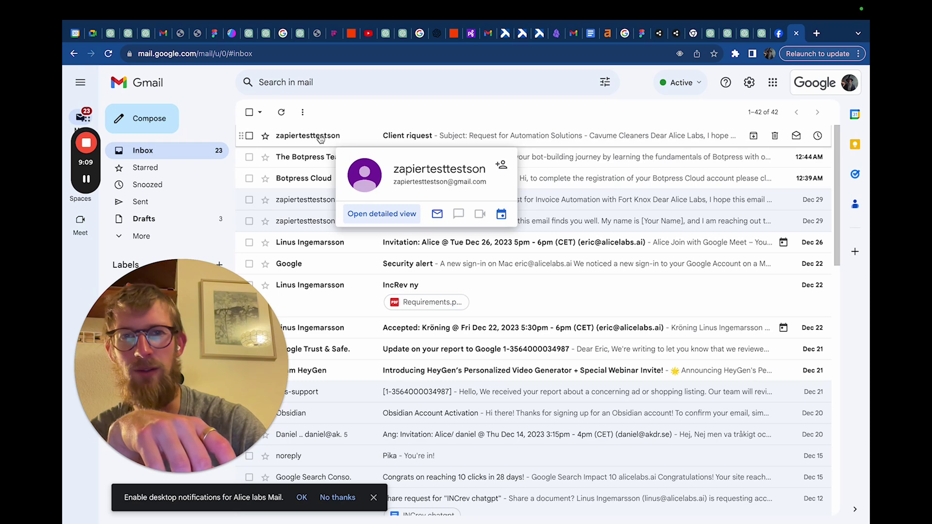
{"action": "left_click", "coordinate": [321, 138]}
{"action": "scroll", "coordinate": [502, 329], "scroll_direction": "down", "scroll_amount": 3}
{"action": "scroll", "coordinate": [501, 333], "scroll_direction": "up", "scroll_amount": 1}
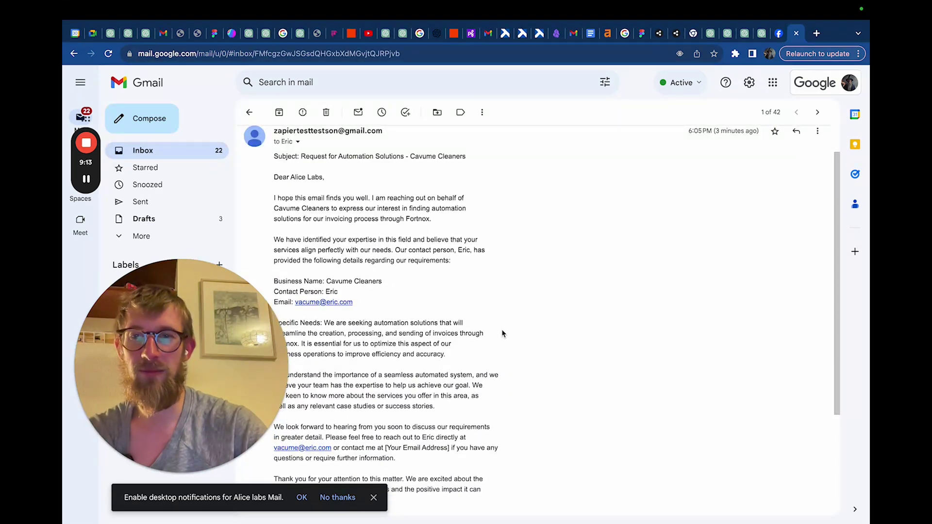
{"action": "scroll", "coordinate": [501, 333], "scroll_direction": "down", "scroll_amount": 2}
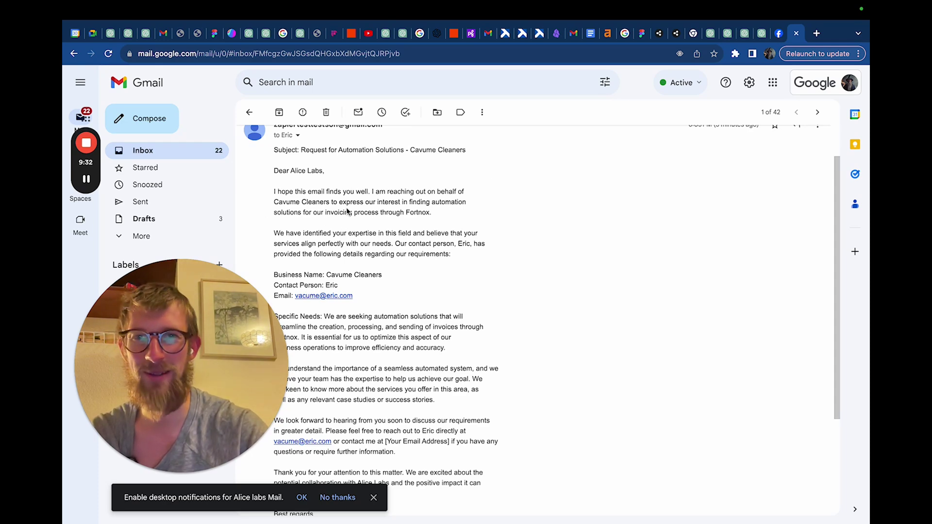
{"action": "scroll", "coordinate": [412, 240], "scroll_direction": "down", "scroll_amount": 1}
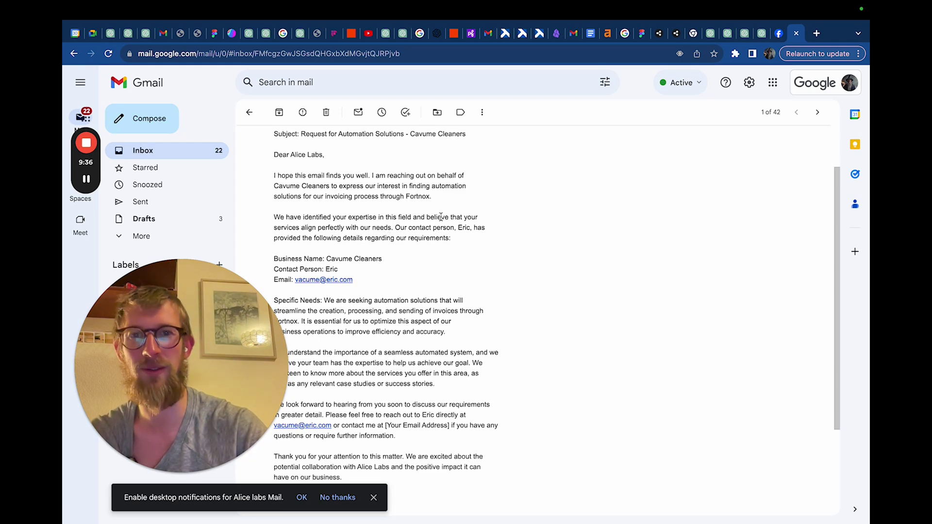
{"action": "scroll", "coordinate": [384, 197], "scroll_direction": "down", "scroll_amount": 5}
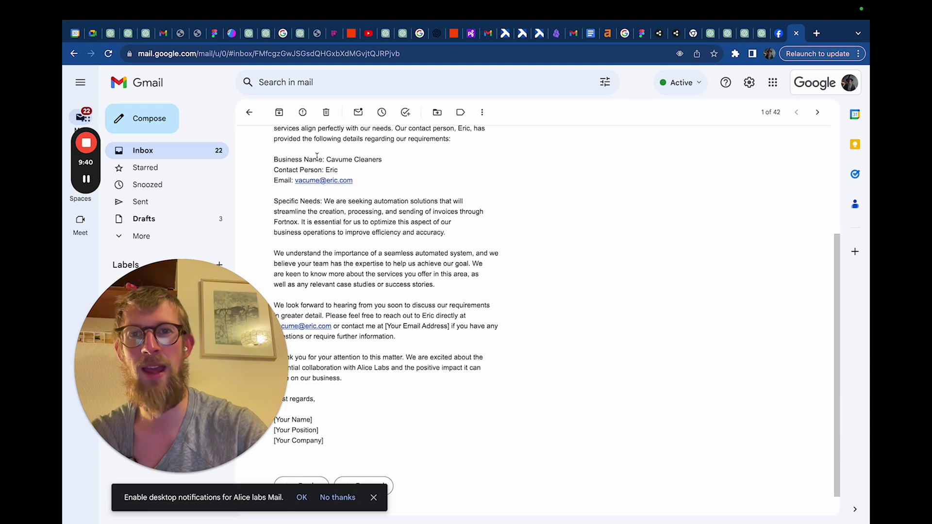
{"action": "scroll", "coordinate": [411, 350], "scroll_direction": "down", "scroll_amount": 1}
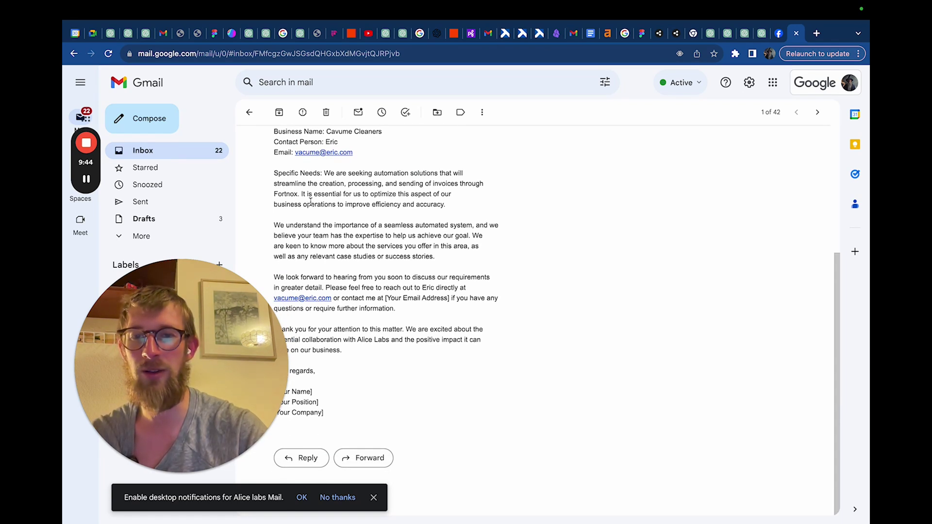
{"action": "scroll", "coordinate": [385, 244], "scroll_direction": "up", "scroll_amount": 4}
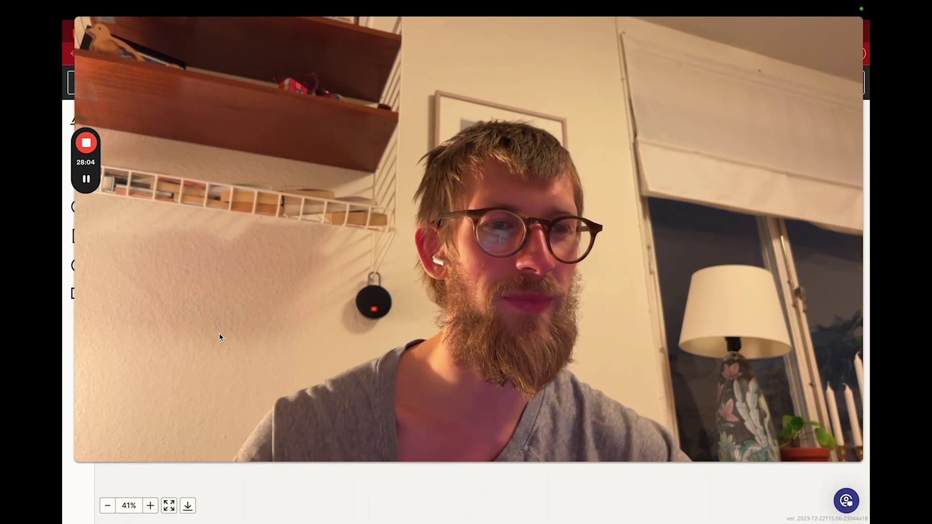
{"action": "mouse_move", "coordinate": [80, 183]}
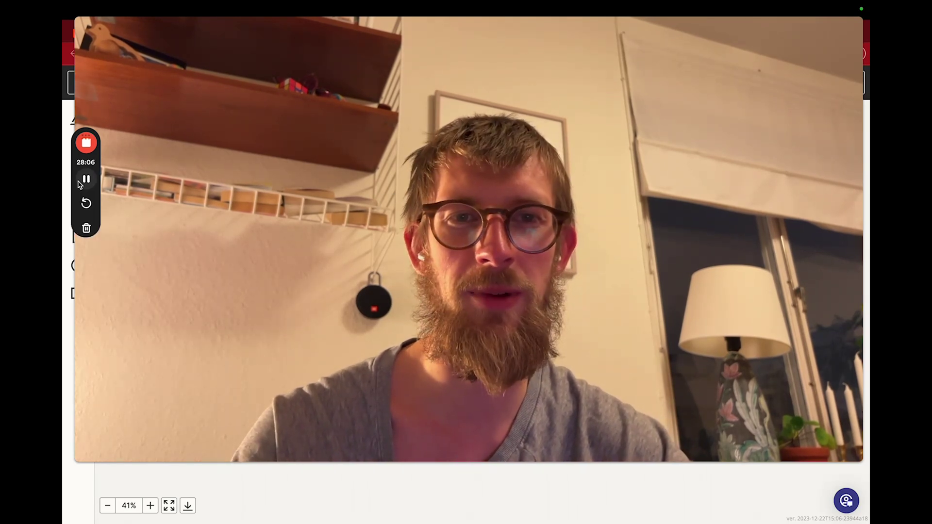